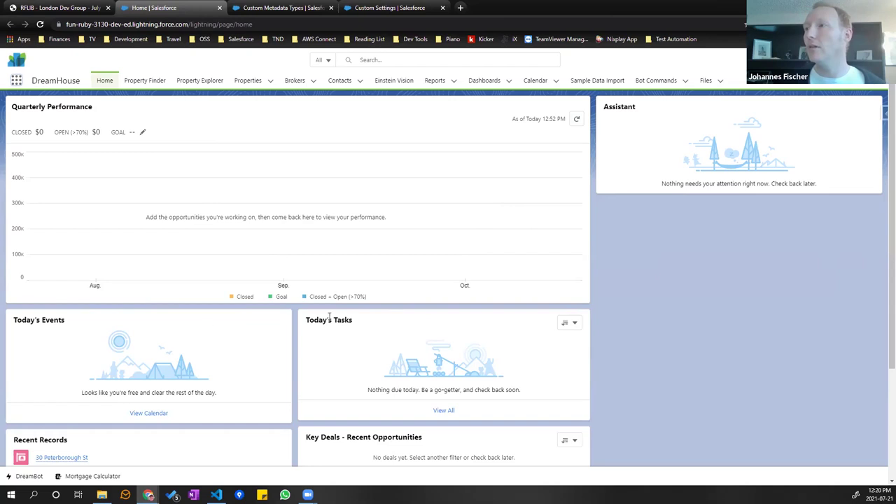
Step: Run the sample data import in DreamHouse and place its window side by side with the Log Monitor window
{"action": "left_click", "coordinate": [586, 86]}
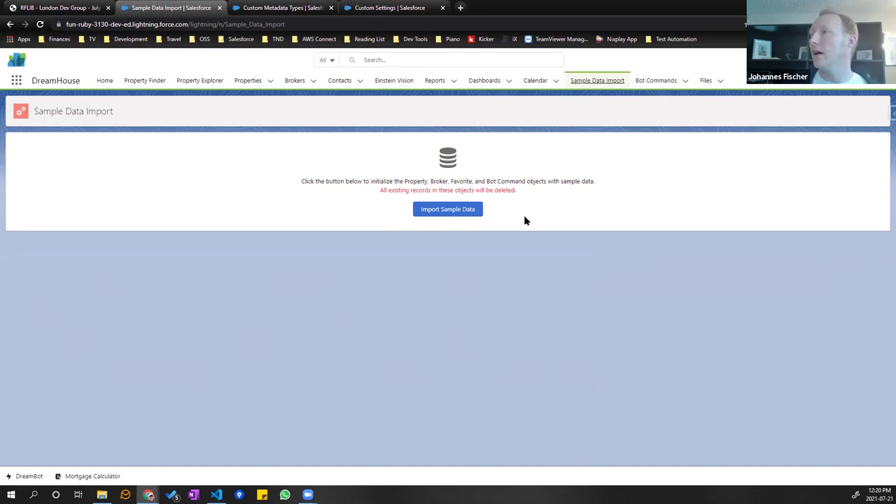
{"action": "left_click", "coordinate": [439, 215]}
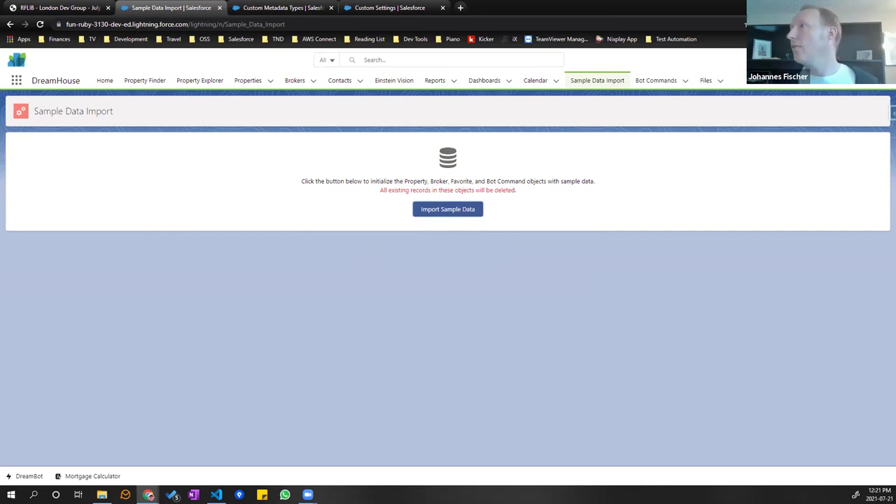
{"action": "double_click", "coordinate": [524, 8]}
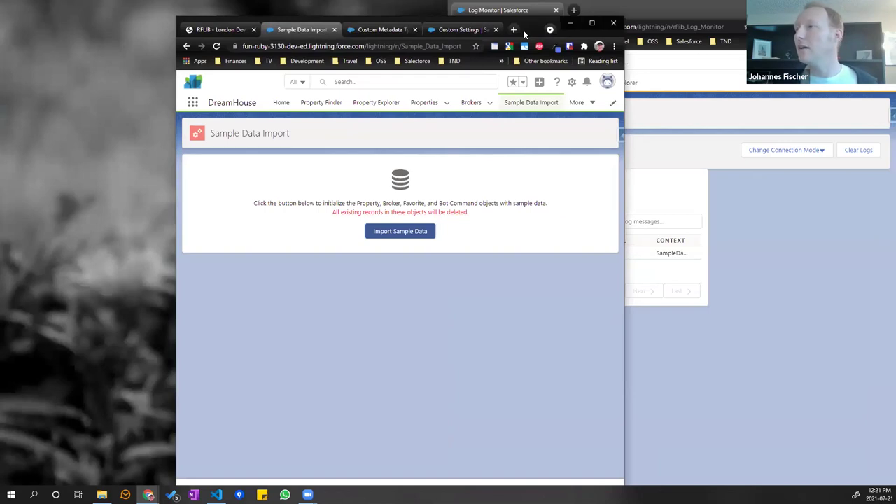
{"action": "key", "text": "super+Left"}
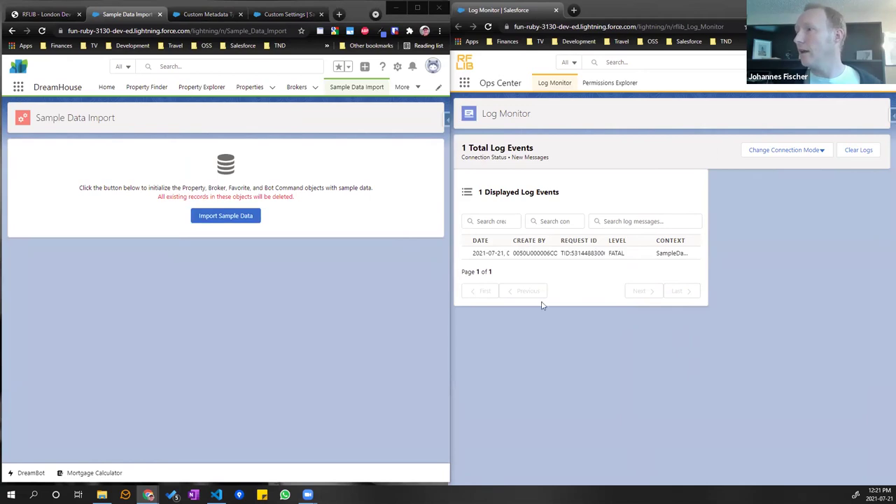
Step: Maximize the Log Monitor, open the FATAL SampleDataController event, and highlight importSampleData in its log messages
{"action": "key", "text": "super+Up"}
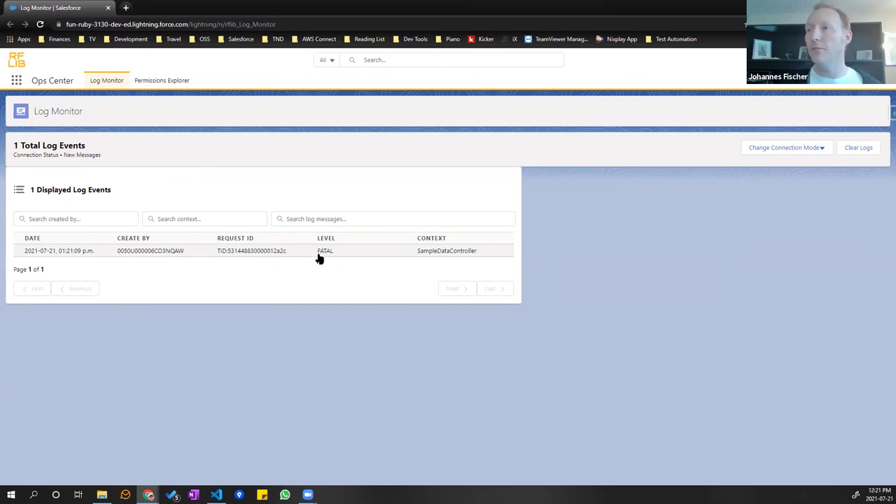
{"action": "left_click", "coordinate": [461, 254]}
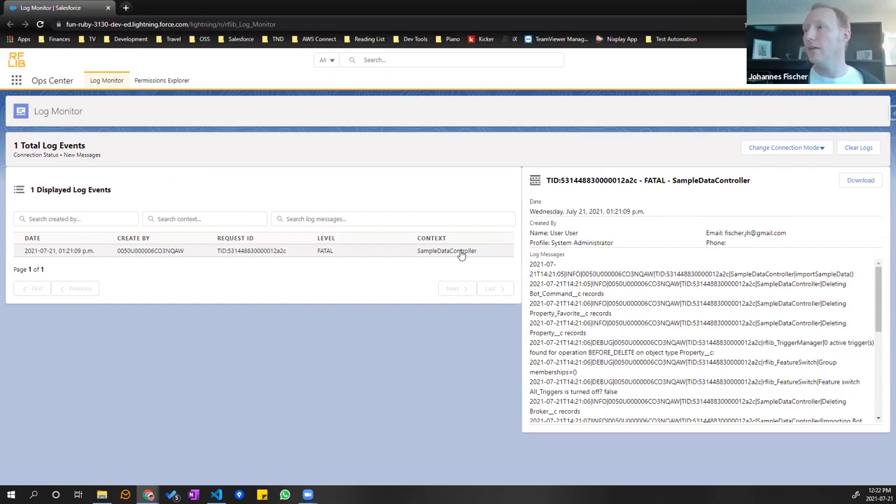
{"action": "left_click", "coordinate": [462, 255]}
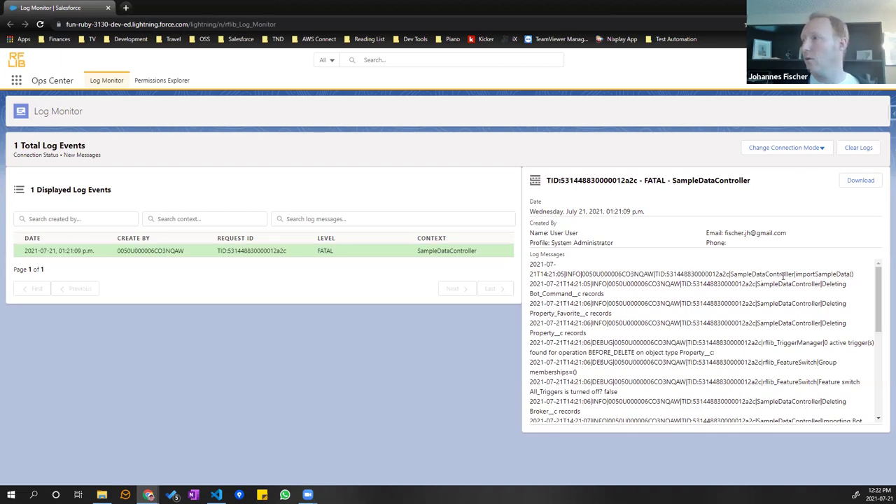
{"action": "double_click", "coordinate": [800, 275]}
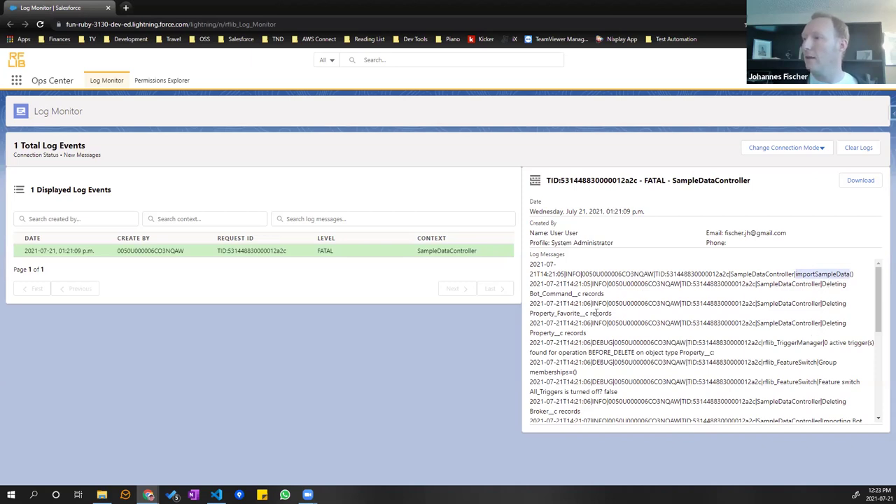
Step: Read the event's log messages through to the end and highlight the FIELD_CUSTOM_VALIDATION_EXCEPTION error
{"action": "scroll", "coordinate": [574, 319], "scroll_direction": "down", "scroll_amount": 1}
{"action": "scroll", "coordinate": [574, 320], "scroll_direction": "down", "scroll_amount": 1}
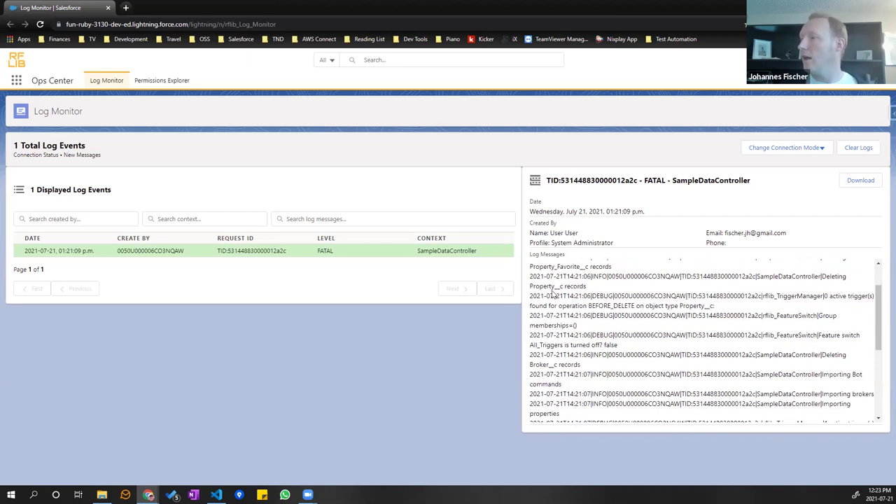
{"action": "scroll", "coordinate": [554, 294], "scroll_direction": "down", "scroll_amount": 1}
{"action": "scroll", "coordinate": [626, 346], "scroll_direction": "up", "scroll_amount": 2}
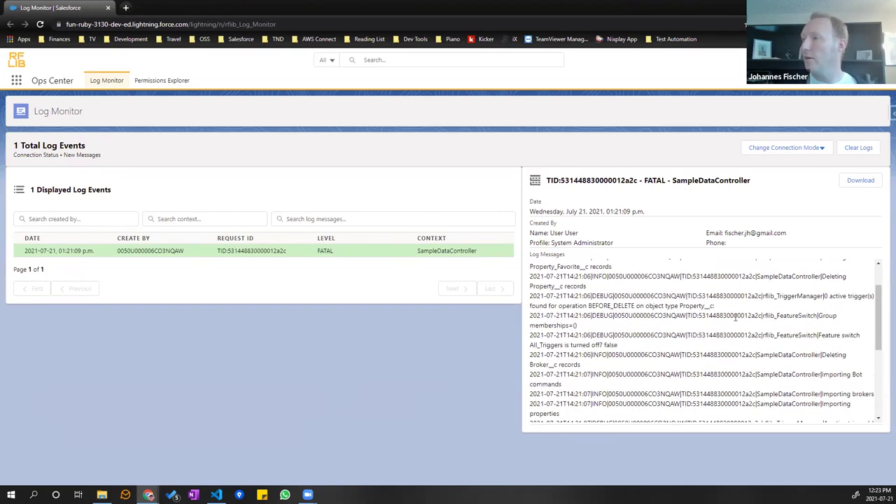
{"action": "scroll", "coordinate": [596, 331], "scroll_direction": "down", "scroll_amount": 5}
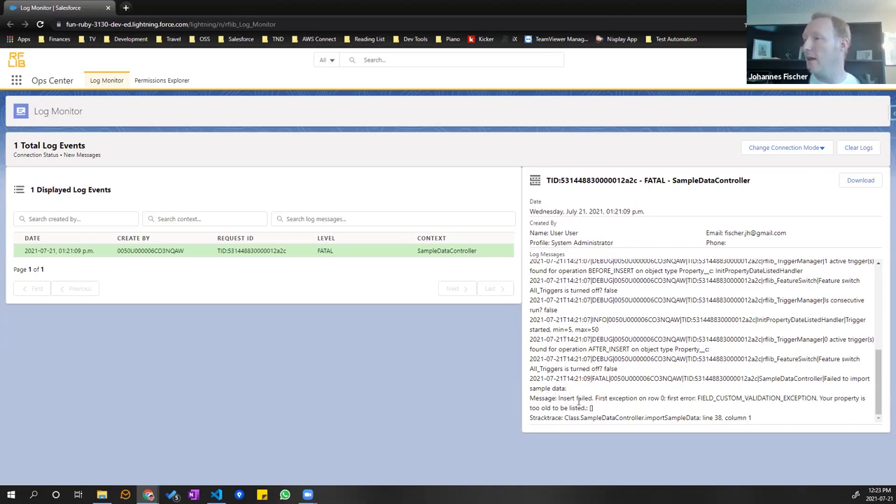
{"action": "double_click", "coordinate": [711, 397]}
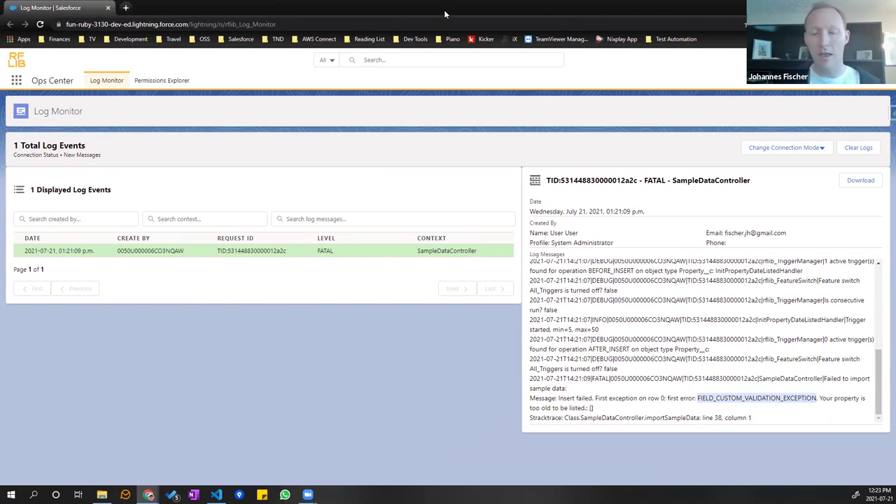
Step: Place the Log Monitor beside the DreamHouse window again and rerun the sample data import
{"action": "key", "text": "super+Right"}
{"action": "left_click", "coordinate": [135, 244]}
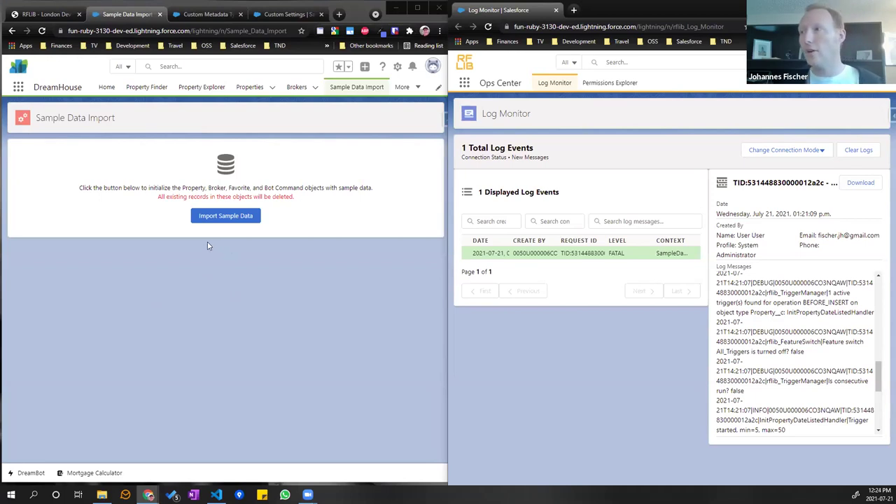
{"action": "left_click", "coordinate": [226, 215]}
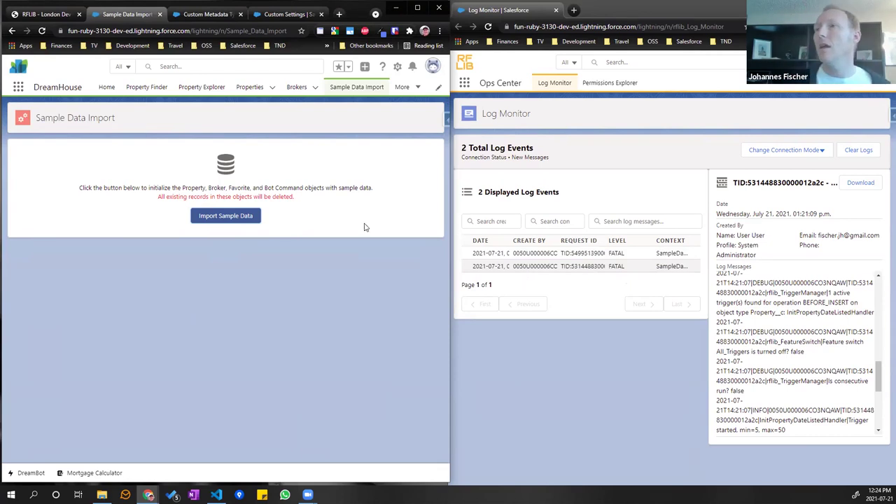
Step: Maximize the window with the Custom Metadata Types setup page and open Object Manager from it in a new browser tab
{"action": "left_click", "coordinate": [211, 14]}
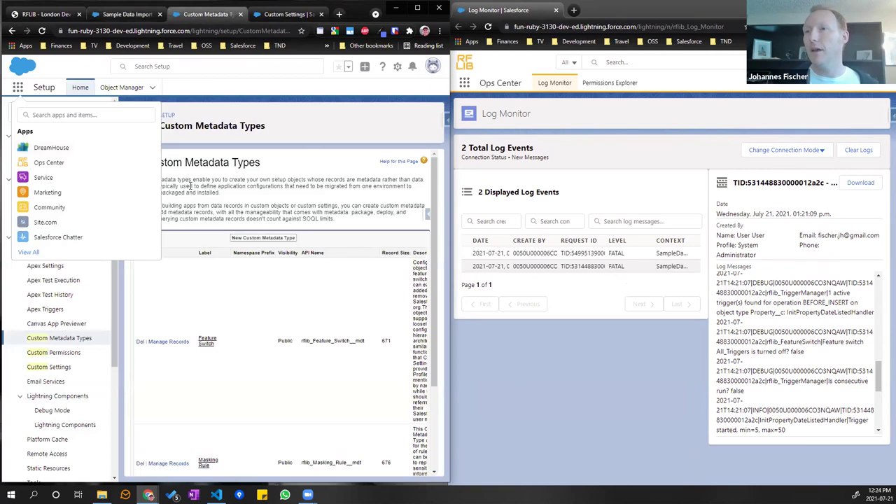
{"action": "key", "text": "Escape"}
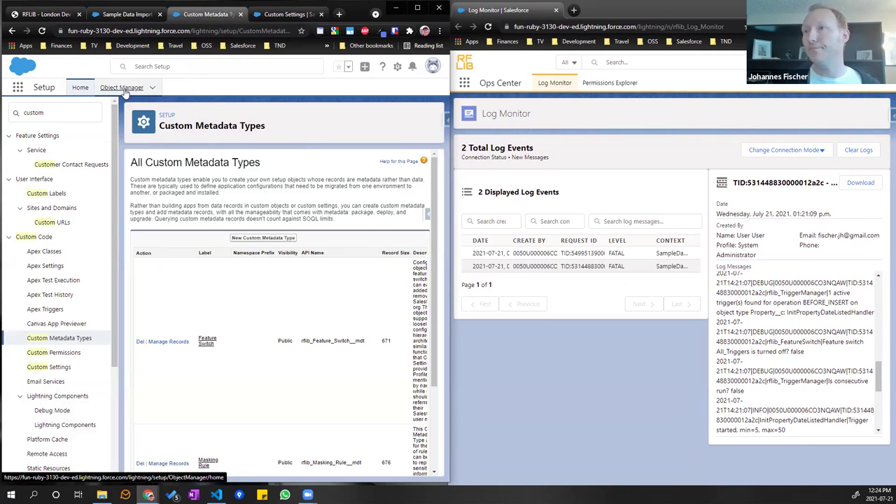
{"action": "left_click", "coordinate": [418, 9]}
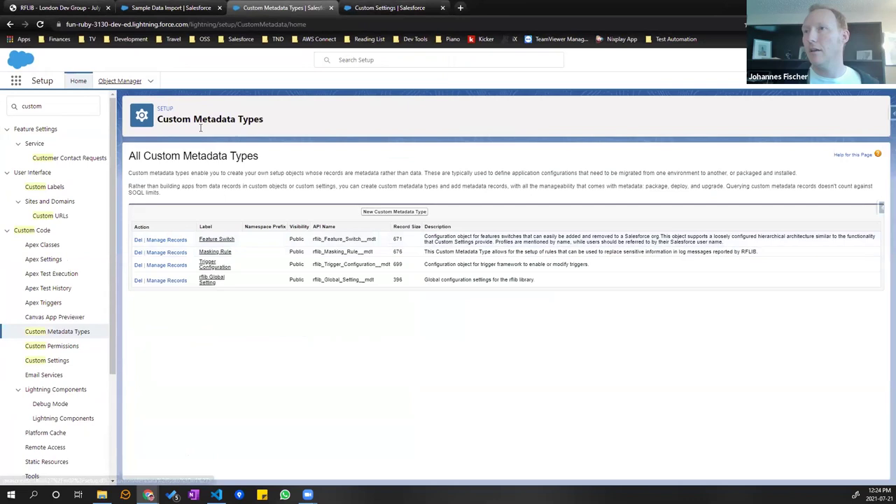
{"action": "right_click", "coordinate": [119, 82]}
{"action": "left_click", "coordinate": [155, 89]}
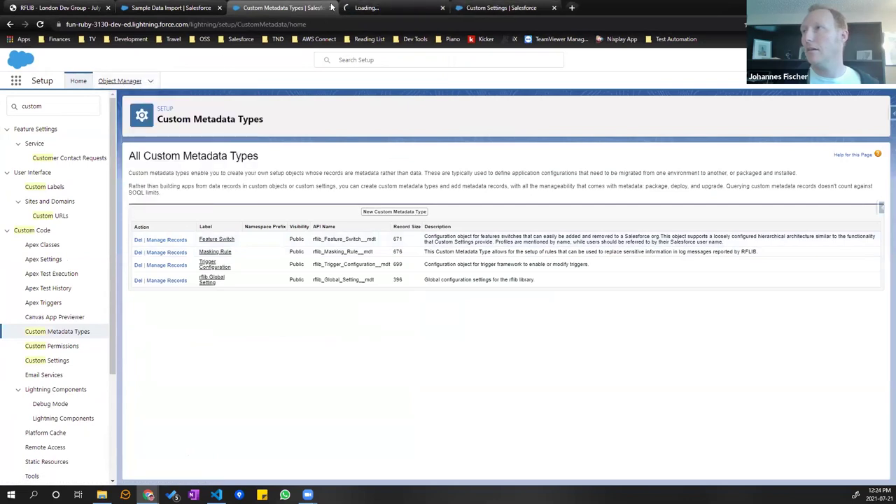
{"action": "left_click", "coordinate": [371, 8]}
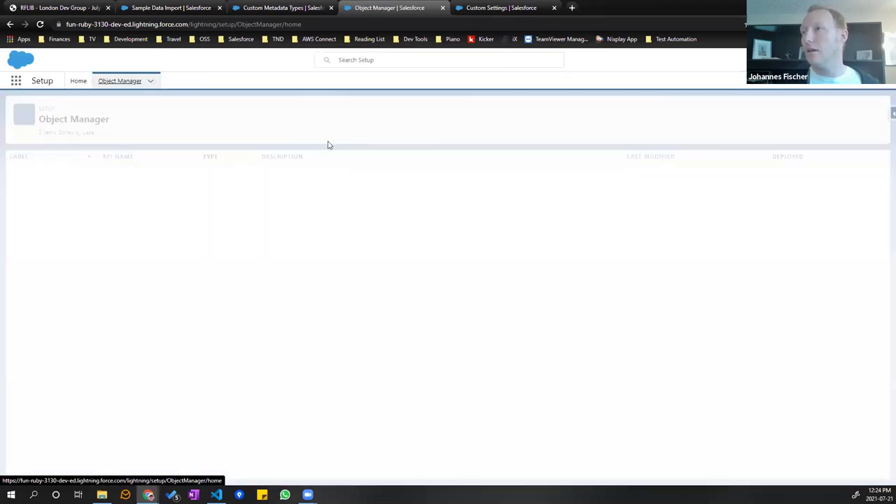
Step: Find the Property object, open its Properties_only_listed_in_last_15_days validation rule, and highlight the formula's Data_Load_In_Progress feature switch condition
{"action": "left_click", "coordinate": [750, 113]}
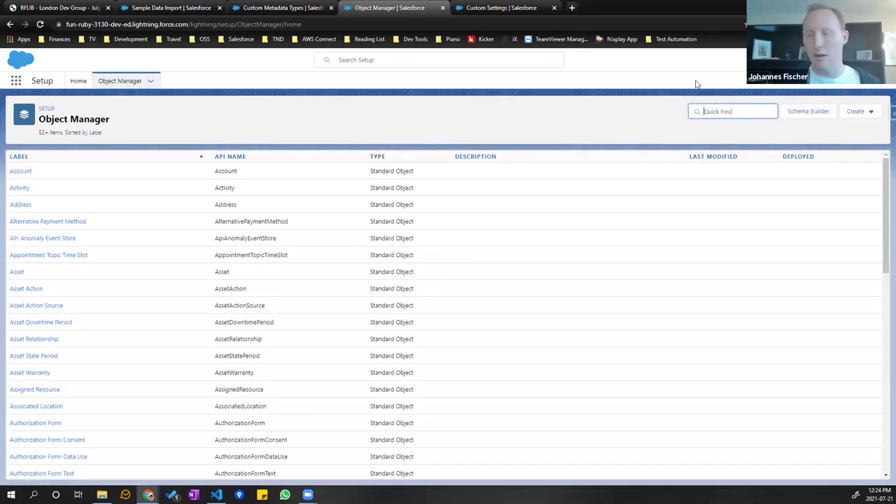
{"action": "type", "text": "Prop"}
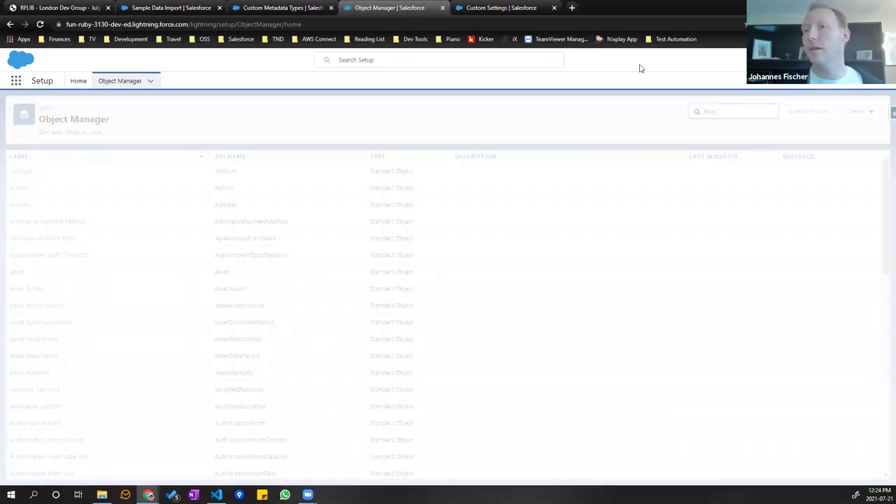
{"action": "left_click", "coordinate": [28, 173]}
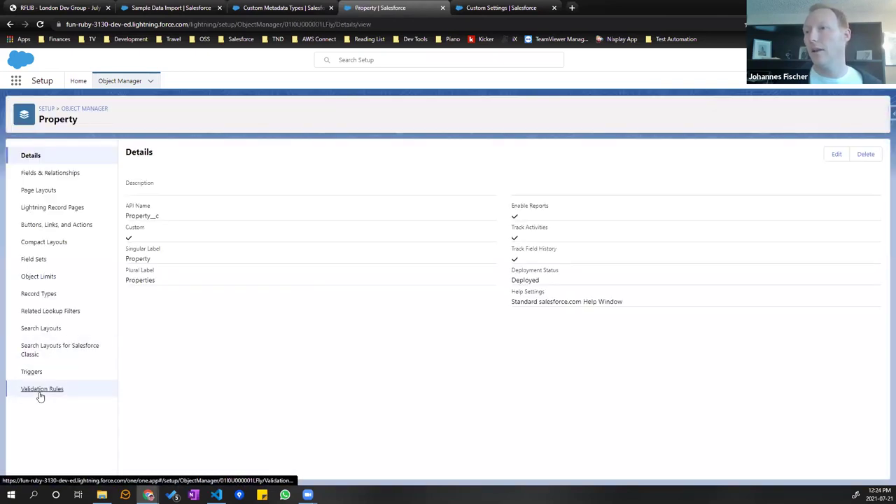
{"action": "left_click", "coordinate": [39, 392]}
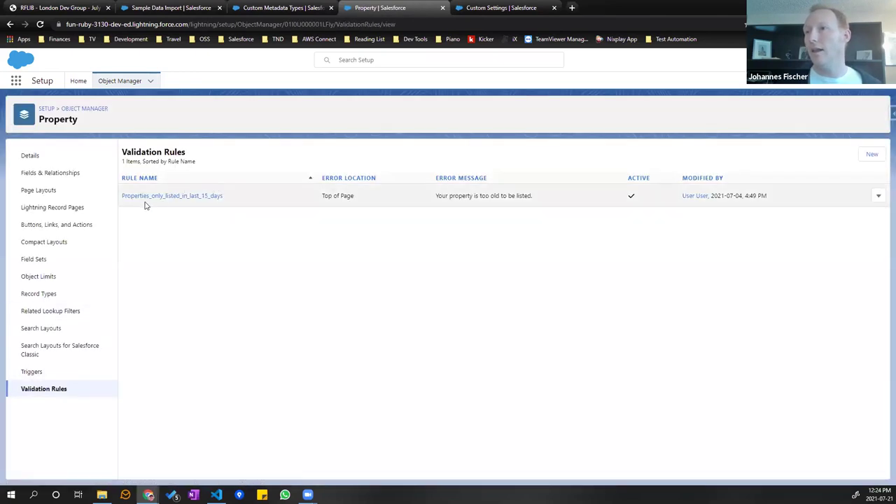
{"action": "left_click", "coordinate": [190, 200]}
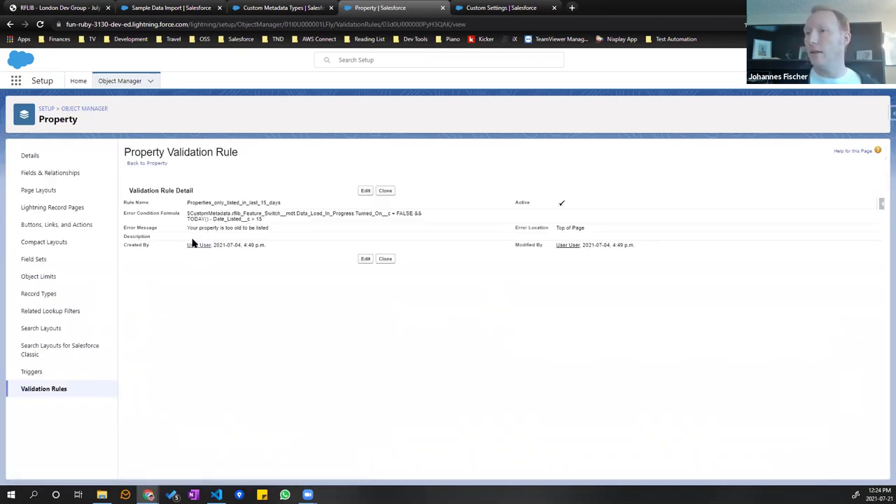
{"action": "left_click_drag", "start_coordinate": [186, 213], "coordinate": [413, 217]}
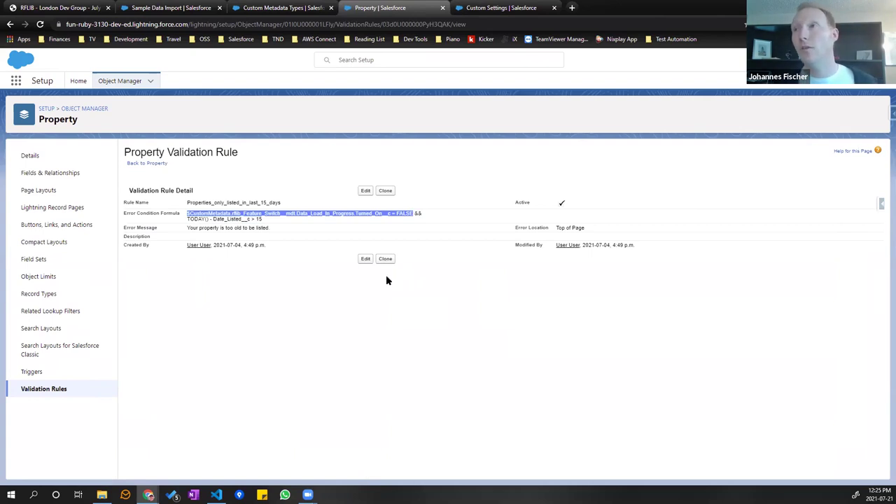
Step: Move the Property browser tab ahead of Custom Metadata Types, and turn on the Data Load In Progress feature switch record
{"action": "left_click_drag", "start_coordinate": [358, 9], "coordinate": [263, 15]}
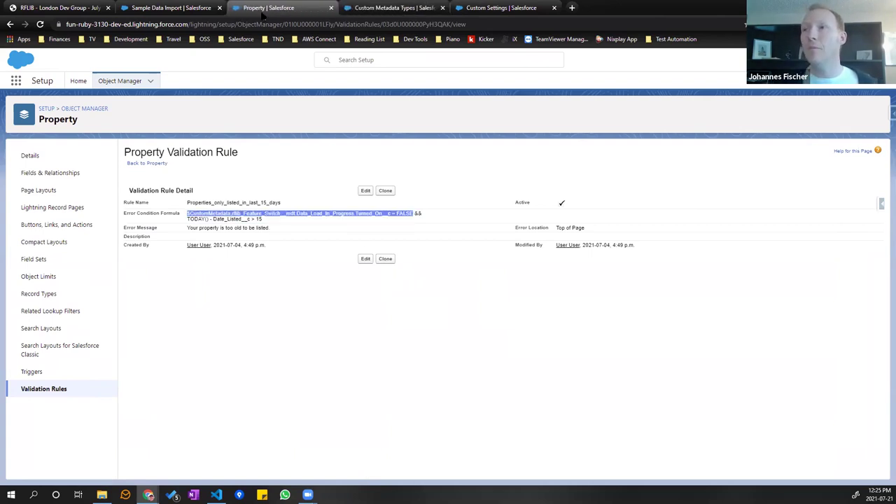
{"action": "left_click", "coordinate": [380, 8]}
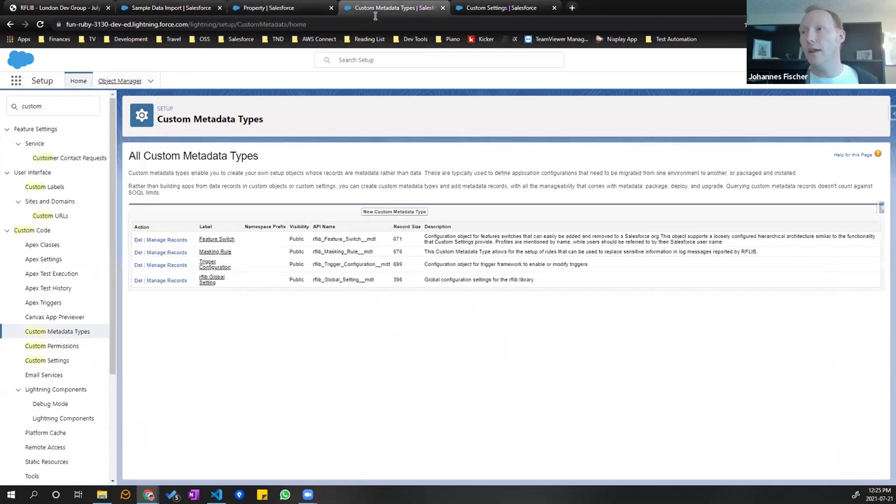
{"action": "left_click", "coordinate": [177, 240]}
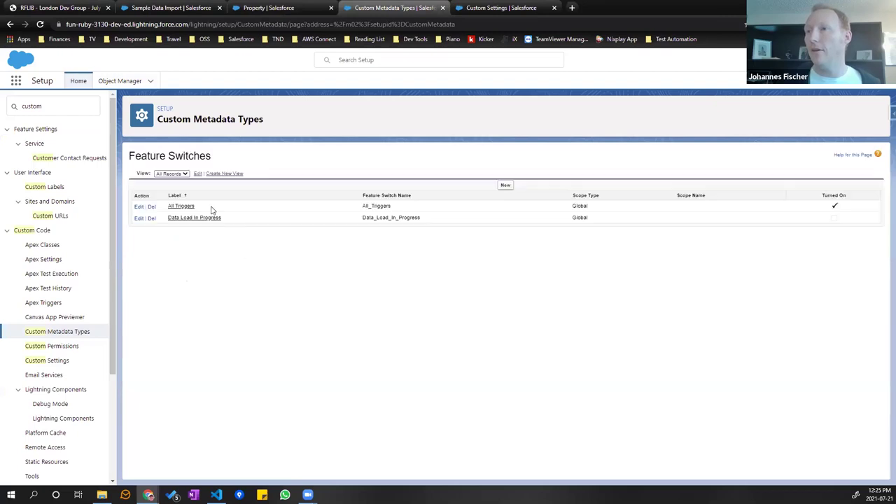
{"action": "left_click", "coordinate": [139, 217]}
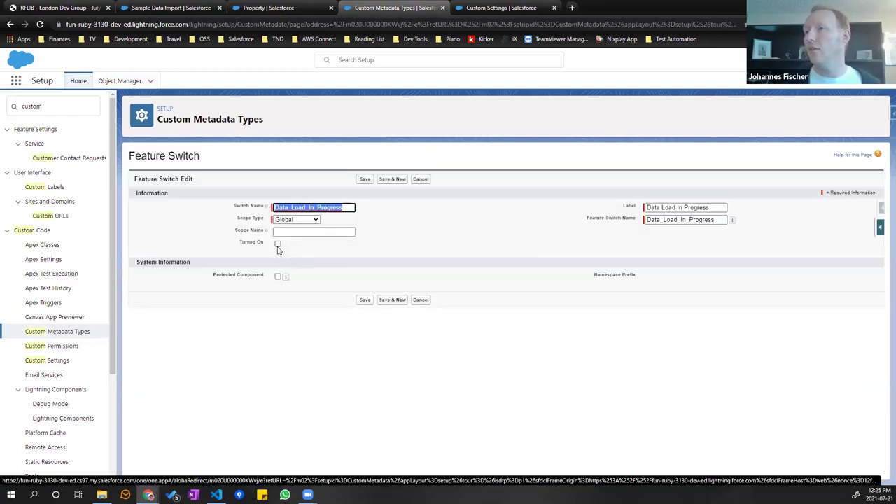
{"action": "left_click", "coordinate": [278, 243]}
{"action": "left_click", "coordinate": [365, 178]}
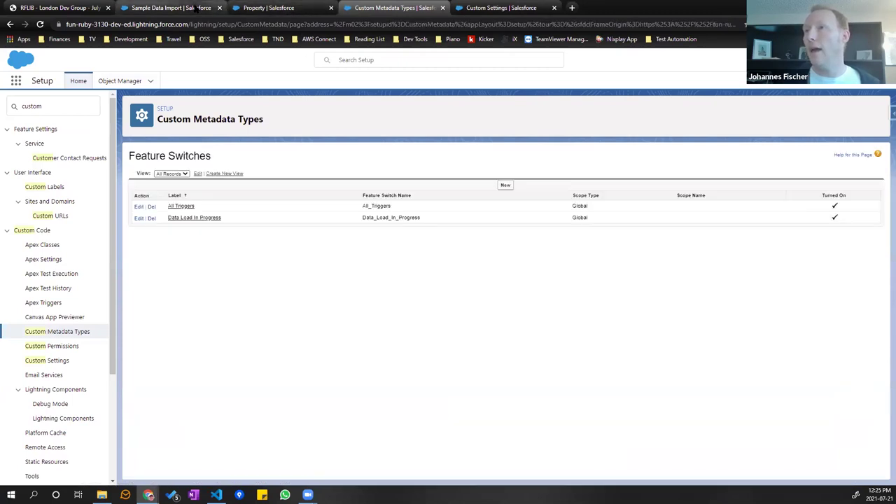
Step: Return to the Sample Data Import page and import the sample data with the feature switch turned on
{"action": "left_click", "coordinate": [196, 8]}
{"action": "left_click", "coordinate": [451, 209]}
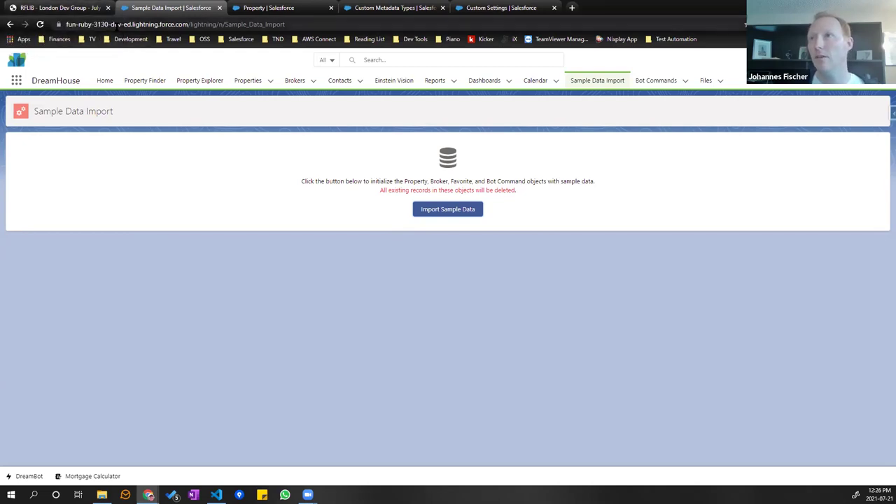
Step: Open Property Finder and filter the properties to 3 bedrooms and 4 bathrooms
{"action": "left_click", "coordinate": [138, 83]}
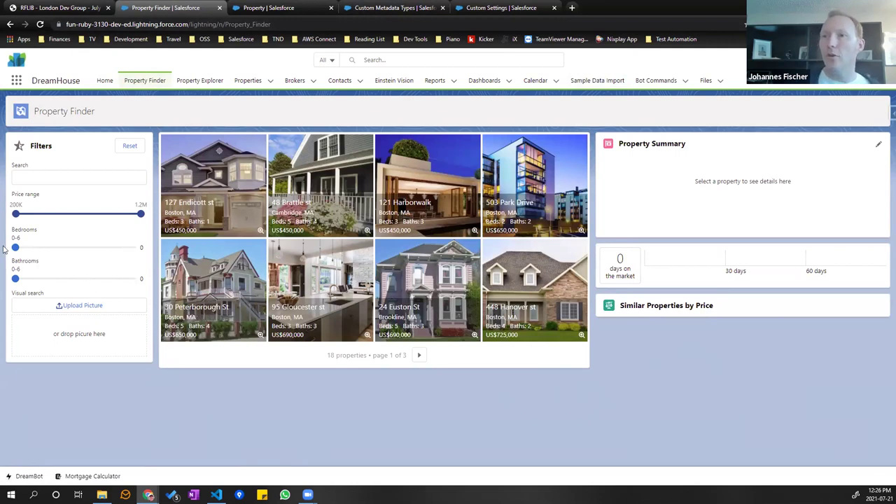
{"action": "left_click_drag", "start_coordinate": [16, 249], "coordinate": [76, 254]}
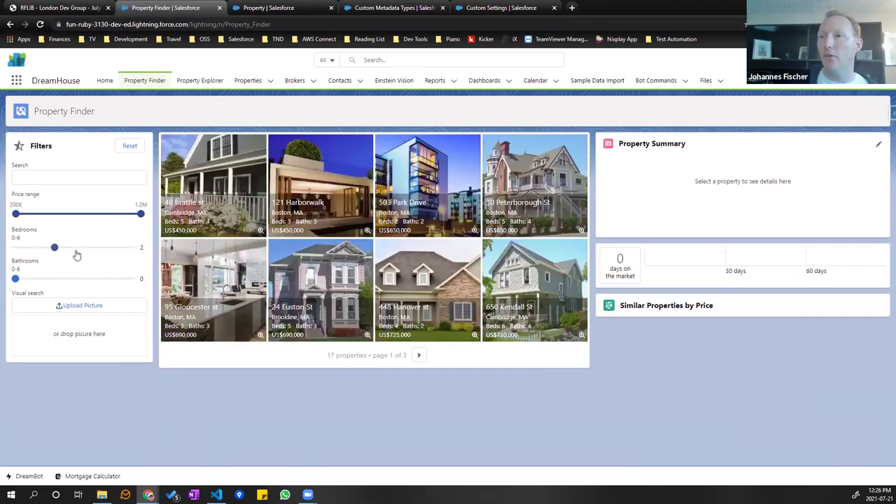
{"action": "left_click_drag", "start_coordinate": [15, 279], "coordinate": [94, 284]}
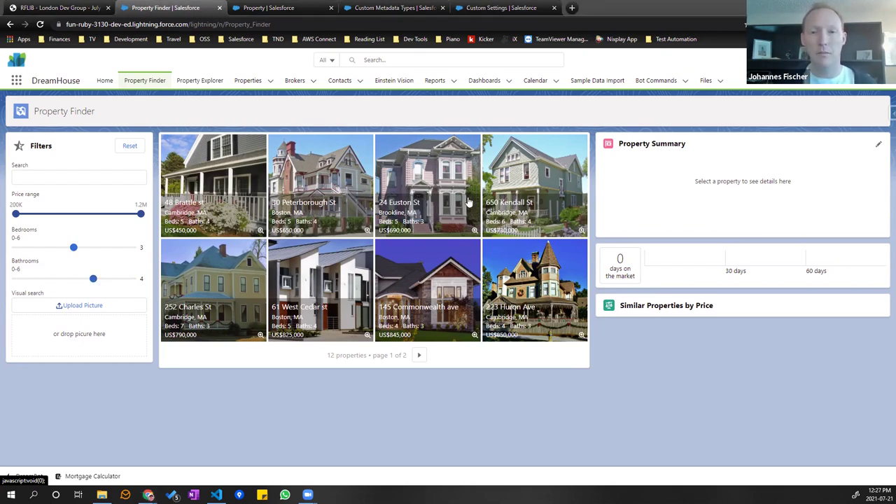
Step: Clear the logged events in the Log Monitor window, and return to the full-size Property Finder window
{"action": "key", "text": "alt+Tab"}
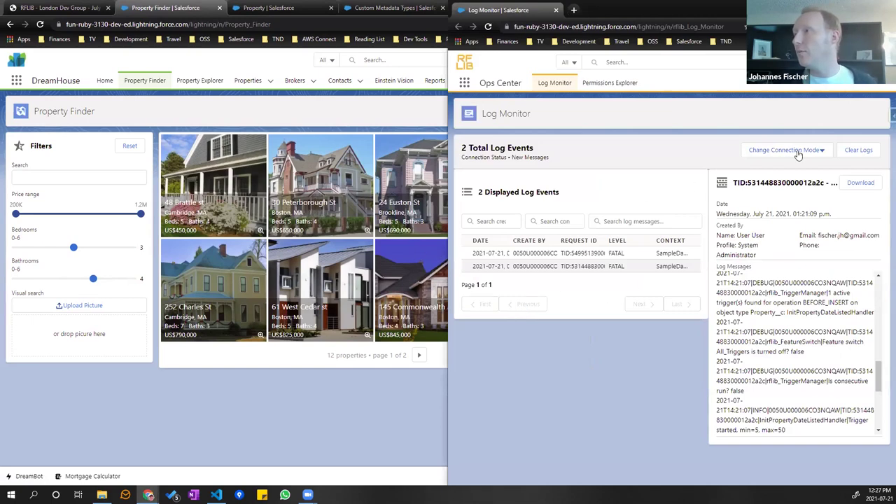
{"action": "left_click", "coordinate": [847, 151]}
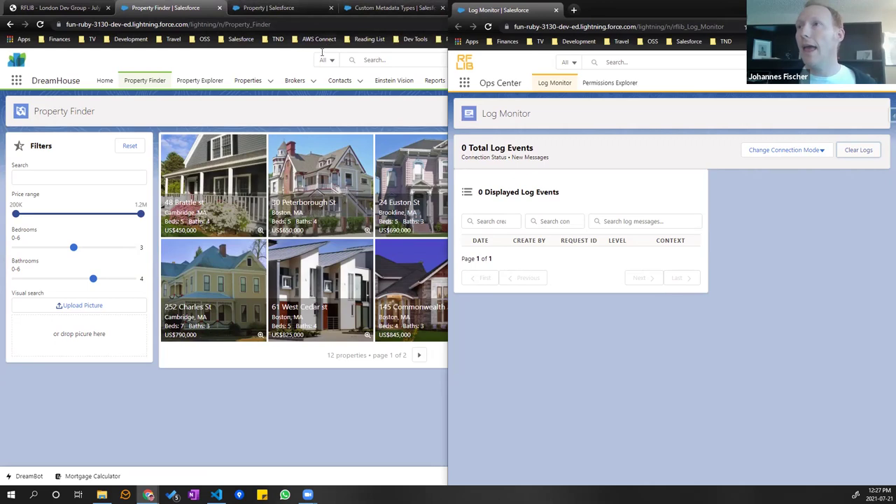
{"action": "key", "text": "super+Up"}
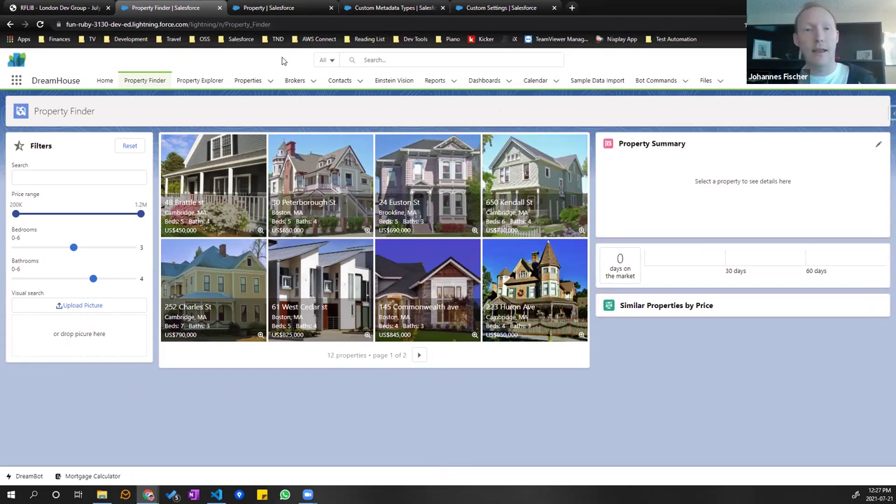
Step: Set the default Logger Settings to Client Server Log Level INFO and Client Console Log Level DEBUG, and save them
{"action": "left_click", "coordinate": [485, 9]}
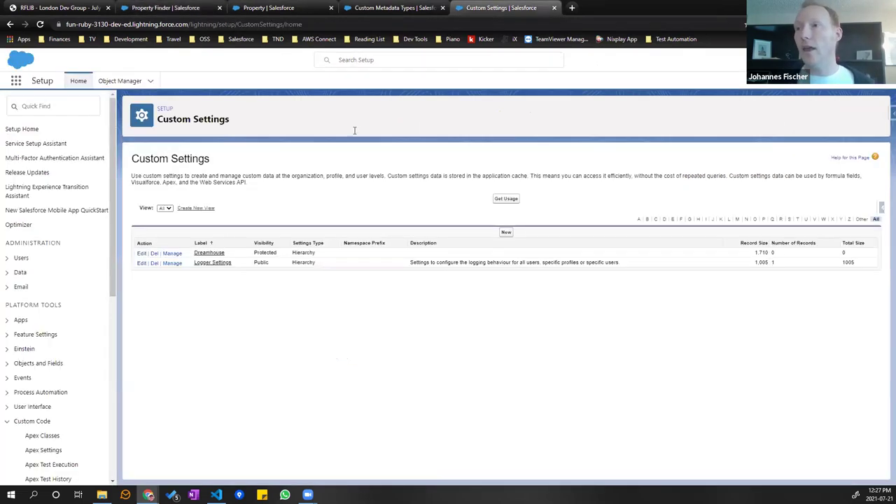
{"action": "left_click", "coordinate": [172, 264]}
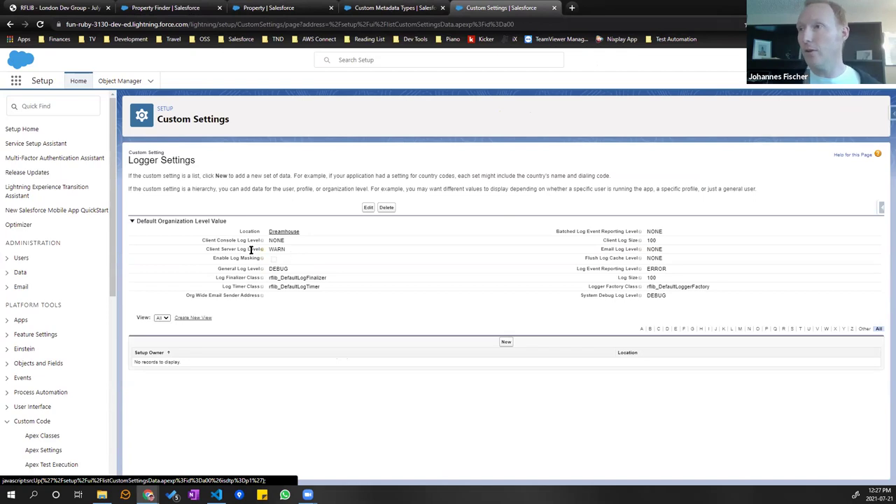
{"action": "left_click", "coordinate": [368, 208]}
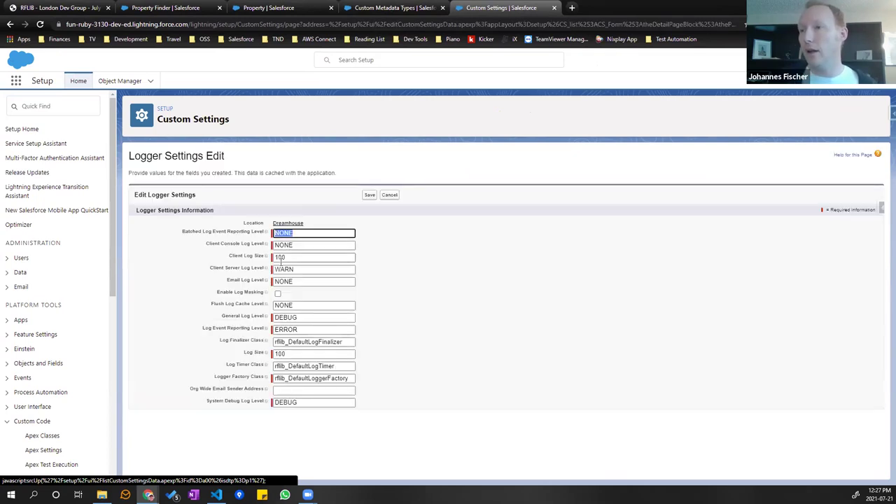
{"action": "double_click", "coordinate": [292, 271]}
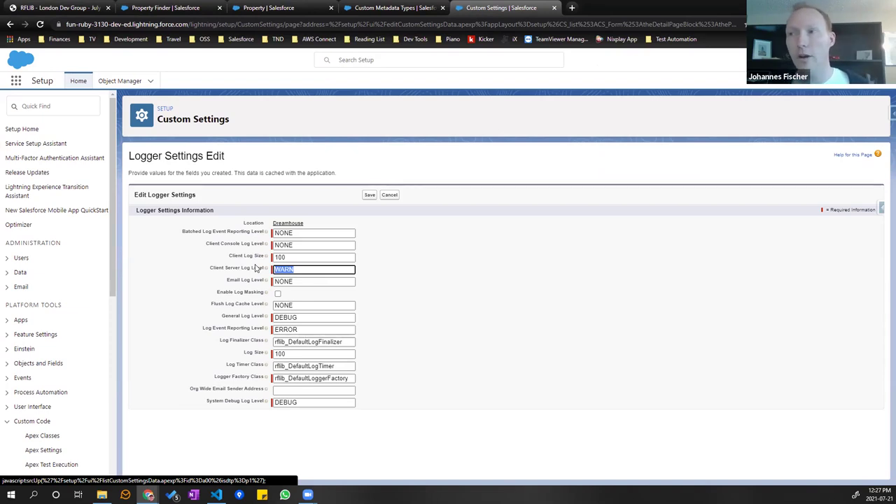
{"action": "type", "text": "INFO"}
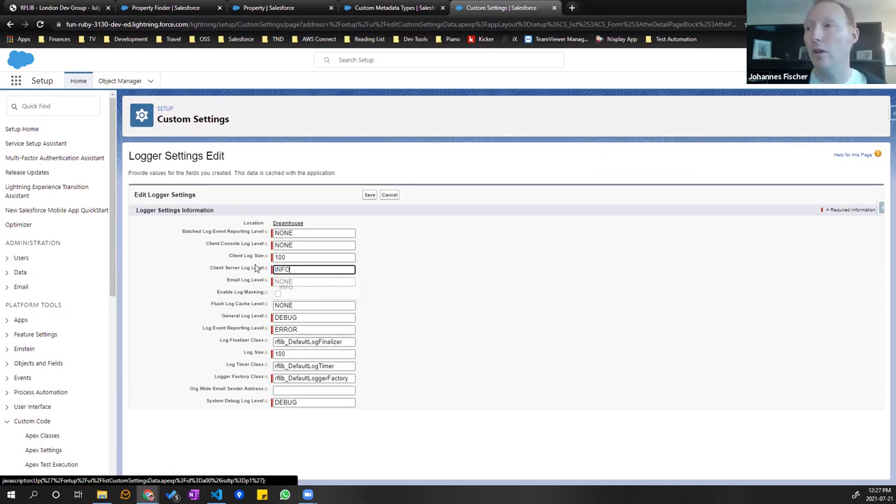
{"action": "left_click", "coordinate": [422, 282]}
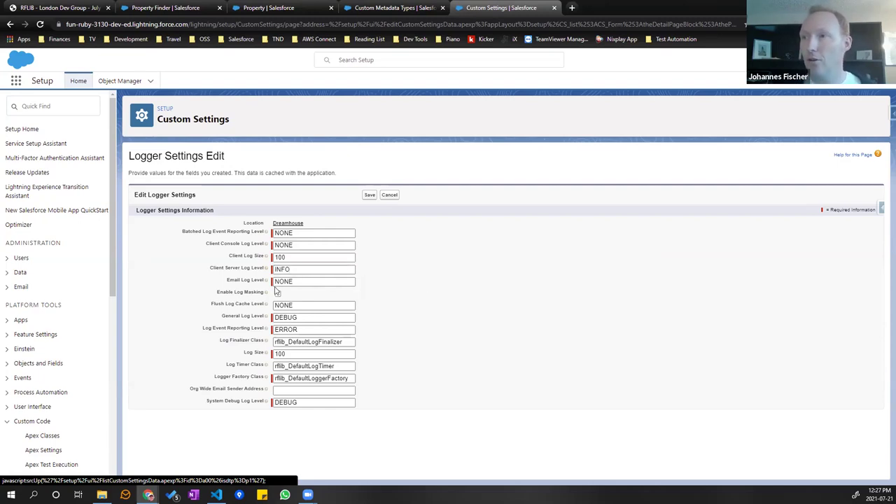
{"action": "double_click", "coordinate": [276, 245]}
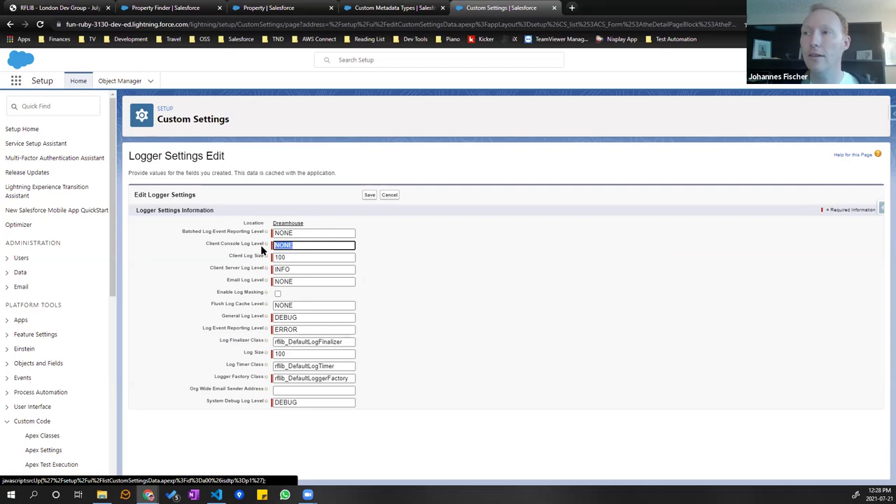
{"action": "type", "text": "DEBUG"}
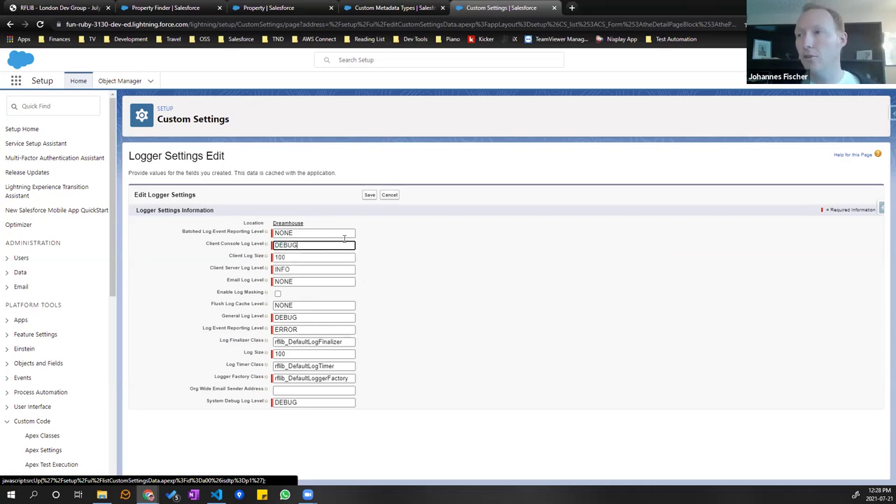
{"action": "left_click", "coordinate": [369, 195]}
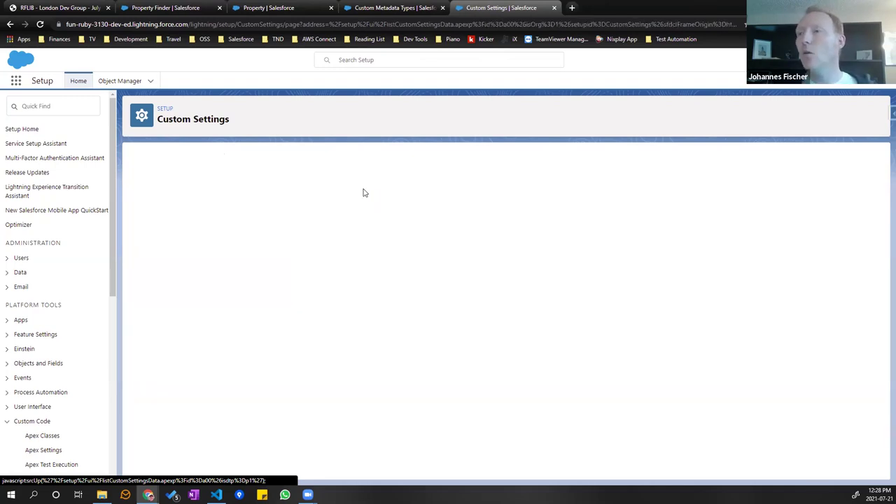
Step: Reload Property Finder with the browser's developer console open, and clear the new events in Log Monitor
{"action": "left_click", "coordinate": [168, 7]}
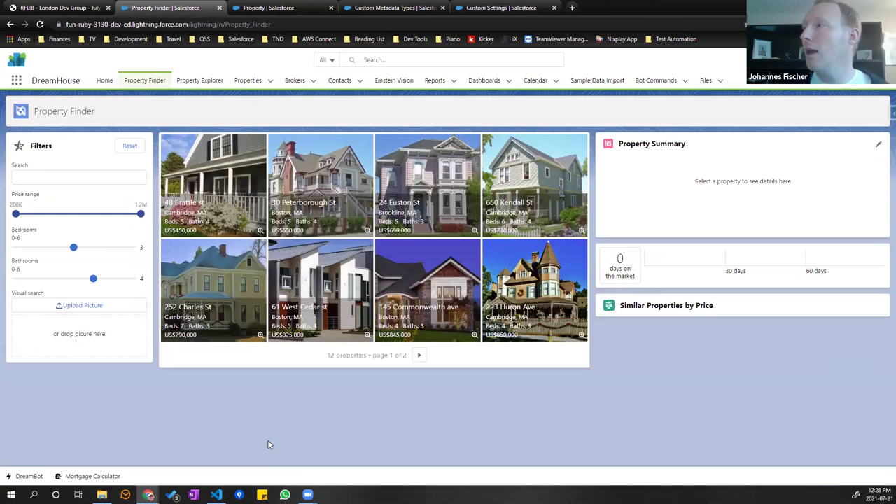
{"action": "key", "text": "F12"}
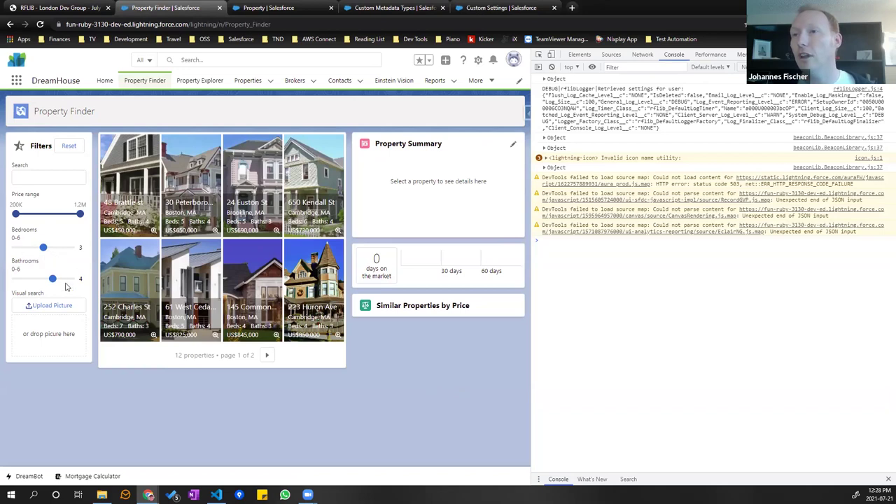
{"action": "mouse_move", "coordinate": [54, 281]}
{"action": "left_mouse_down"}
{"action": "mouse_move", "coordinate": [45, 280]}
{"action": "mouse_move", "coordinate": [56, 281]}
{"action": "left_mouse_up"}
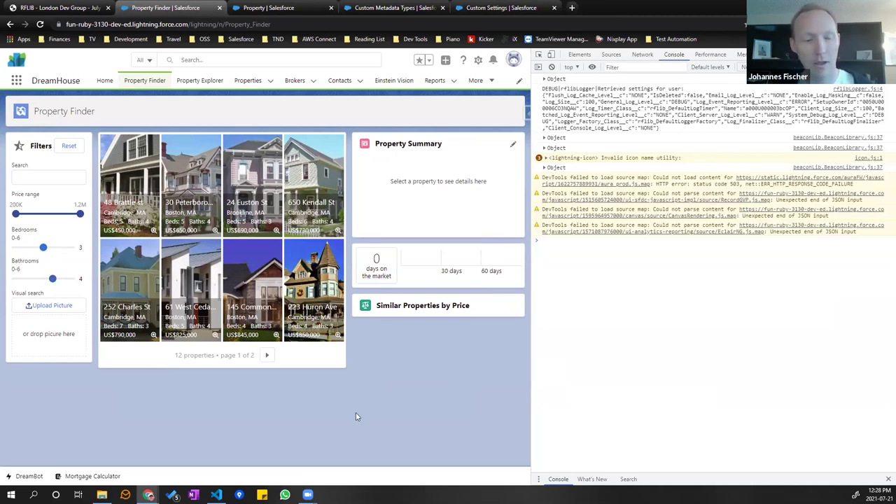
{"action": "key", "text": "F5"}
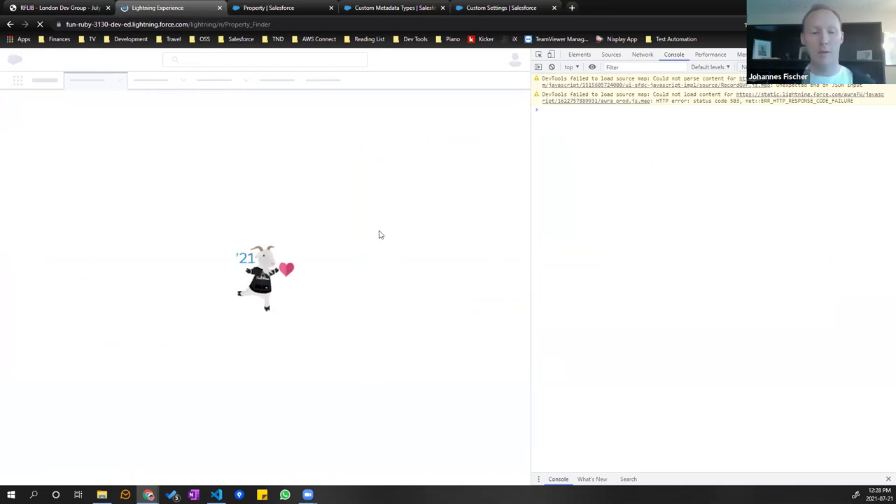
{"action": "key", "text": "alt+Tab"}
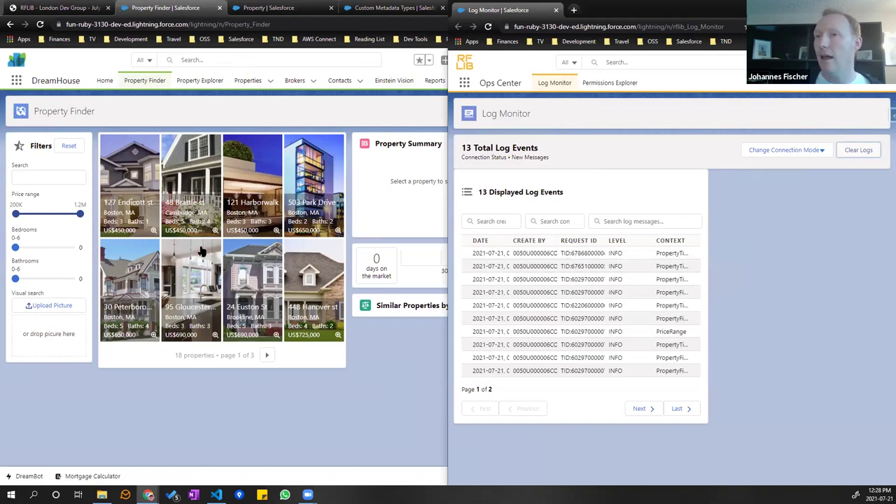
{"action": "left_click", "coordinate": [866, 151]}
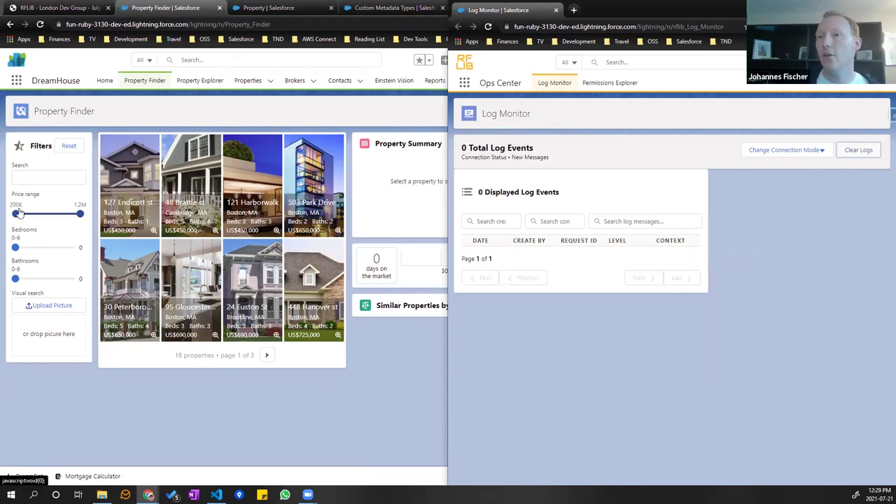
Step: Filter the properties to 3 bedrooms and 4 bathrooms, and close the developer console
{"action": "left_click_drag", "start_coordinate": [17, 249], "coordinate": [32, 250]}
{"action": "left_click_drag", "start_coordinate": [33, 250], "coordinate": [51, 251]}
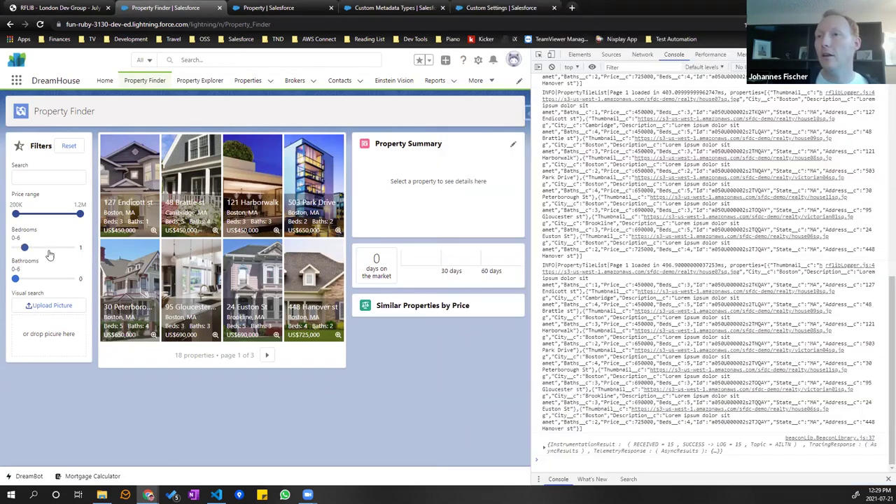
{"action": "left_click_drag", "start_coordinate": [15, 278], "coordinate": [51, 281]}
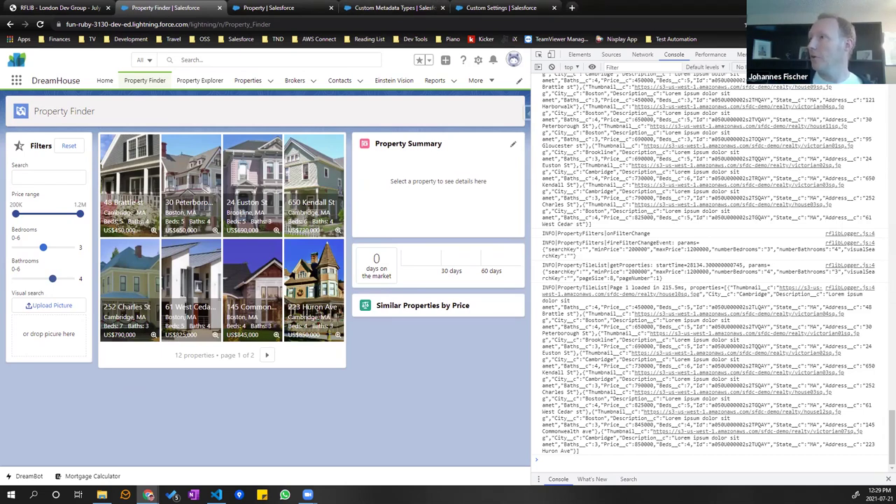
{"action": "key", "text": "F12"}
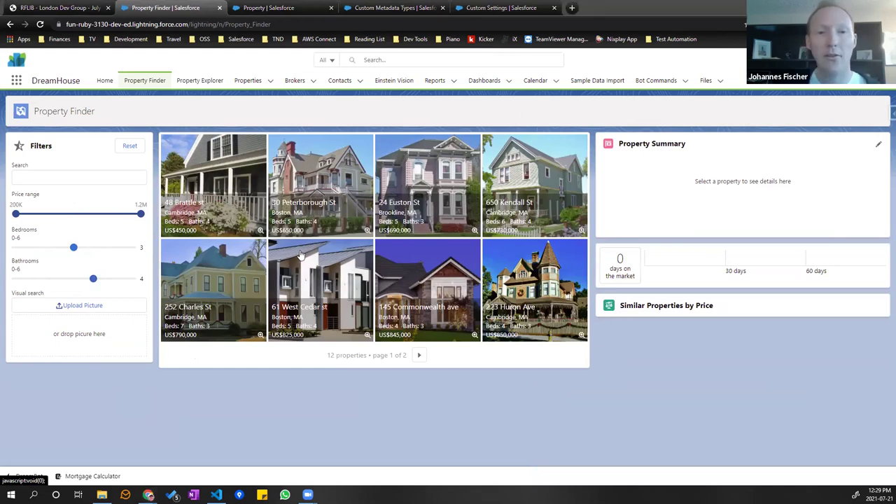
Step: Switch to the Log Monitor window and maximize it
{"action": "key", "text": "alt+Tab"}
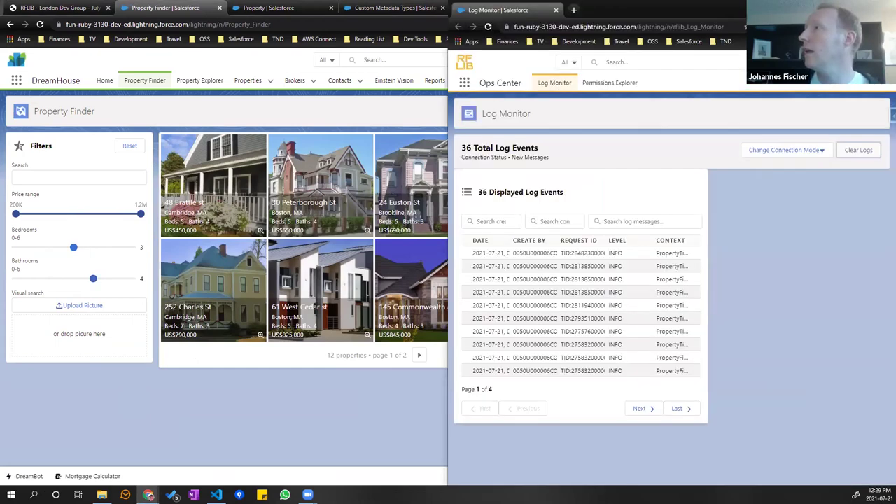
{"action": "key", "text": "super+Up"}
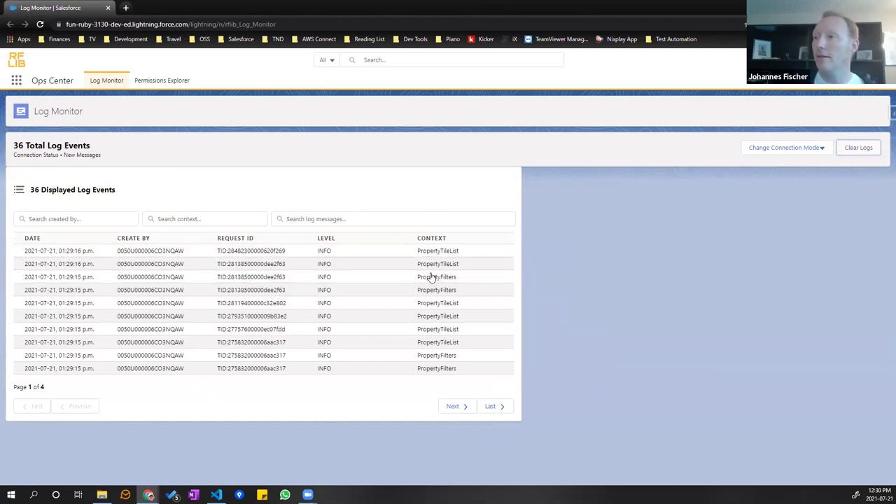
{"action": "left_click", "coordinate": [386, 217]}
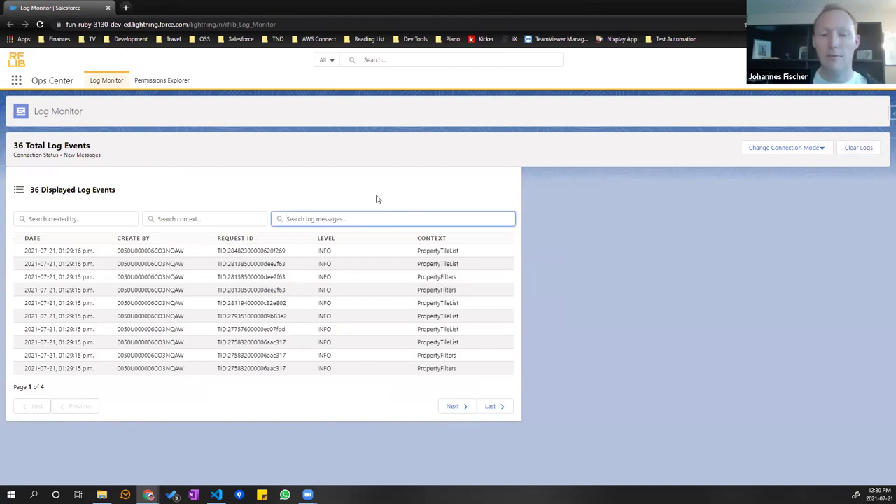
{"action": "type", "text": "Filt"}
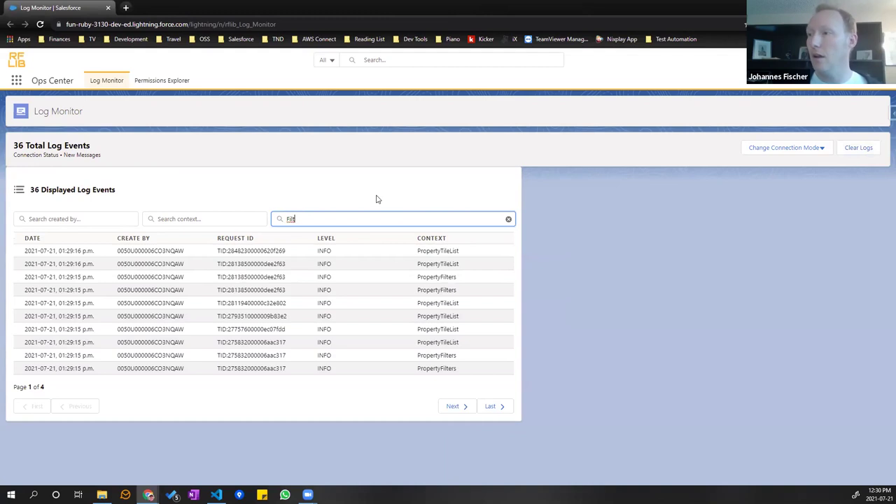
{"action": "type", "text": "ers"}
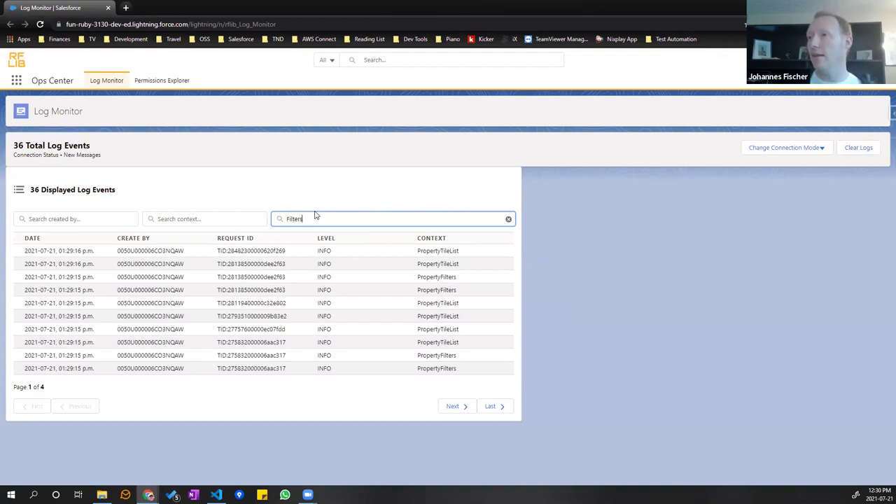
{"action": "key", "text": "ctrl+a"}
{"action": "key", "text": "BackSpace"}
Step: Filter the log events by the context "Filter", and open the second PropertyFilters event in the list
{"action": "left_click", "coordinate": [219, 218]}
{"action": "type", "text": "Filter"}
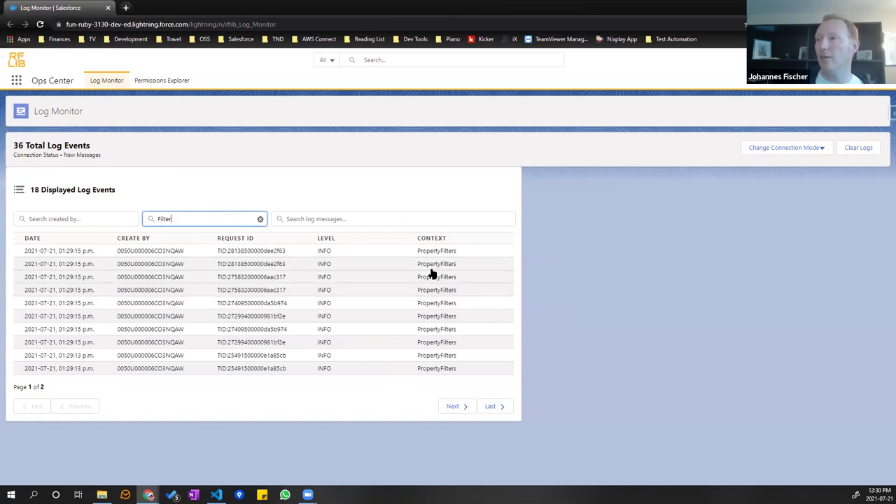
{"action": "left_click", "coordinate": [431, 268]}
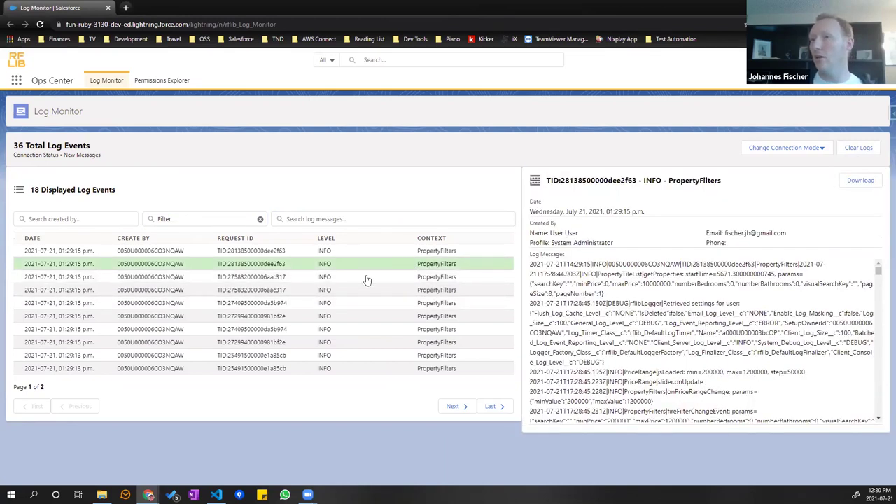
Step: Copy the text "getProperties: startTime" from the last PropertyTileList entry in the event's log messages
{"action": "scroll", "coordinate": [807, 364], "scroll_direction": "down", "scroll_amount": 2}
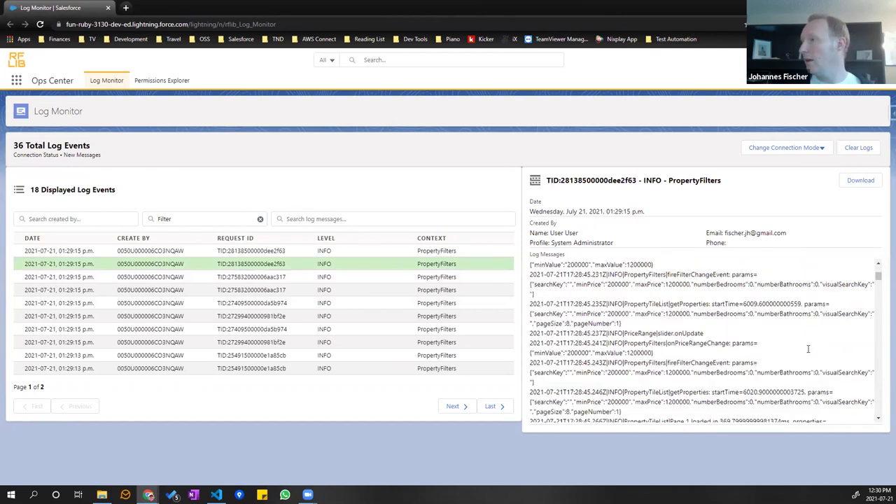
{"action": "left_click_drag", "start_coordinate": [879, 277], "coordinate": [875, 413]}
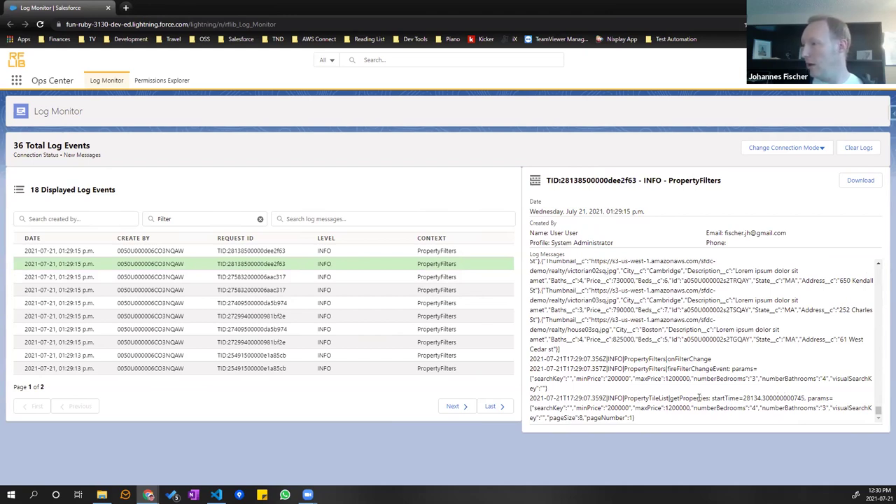
{"action": "double_click", "coordinate": [672, 396]}
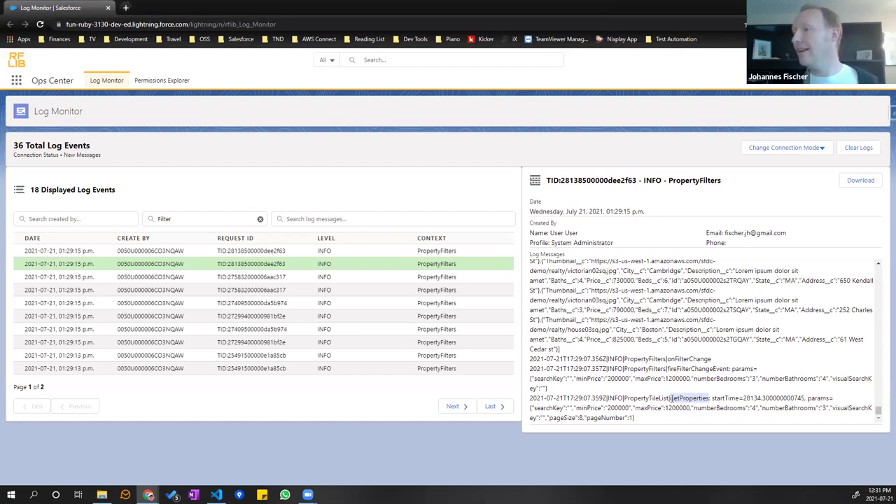
{"action": "left_click", "coordinate": [670, 398]}
{"action": "left_click_drag", "start_coordinate": [681, 396], "coordinate": [737, 402]}
{"action": "key", "text": "ctrl+c"}
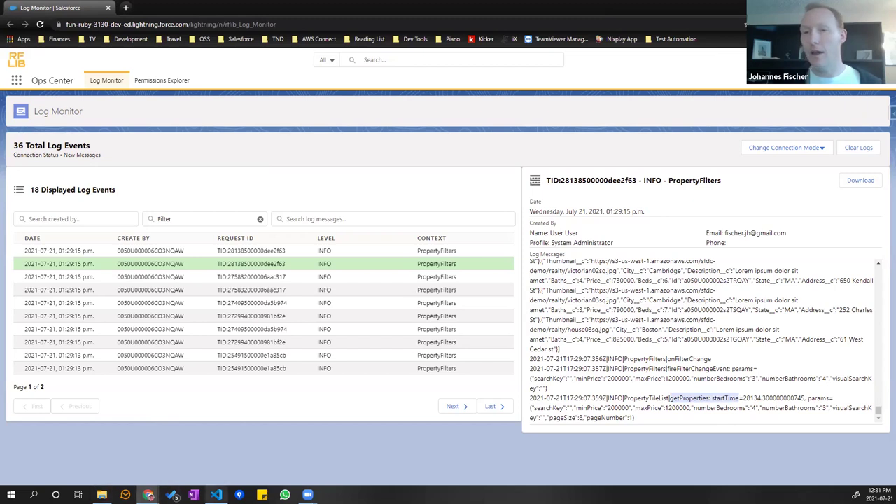
Step: Switch to Visual Studio Code, maximize it, search the project for "getProperties: startTime", and open the match in PropertyTileListHelper.js
{"action": "left_click", "coordinate": [217, 495]}
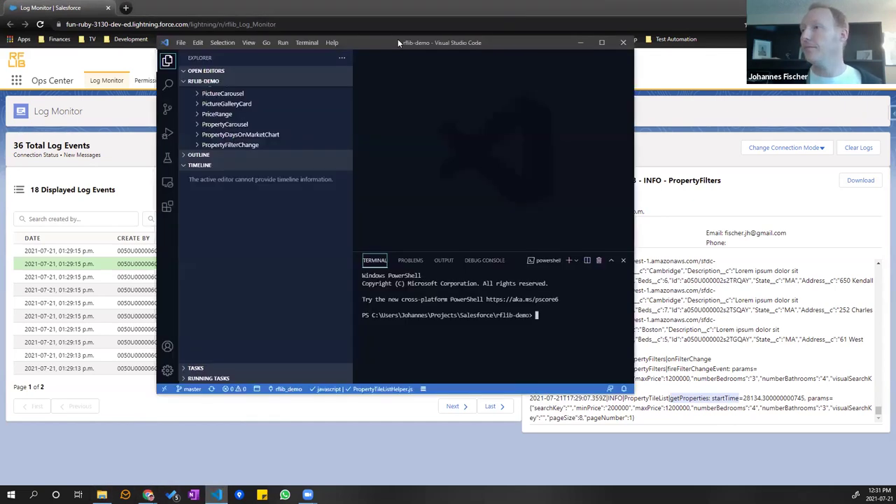
{"action": "double_click", "coordinate": [398, 38]}
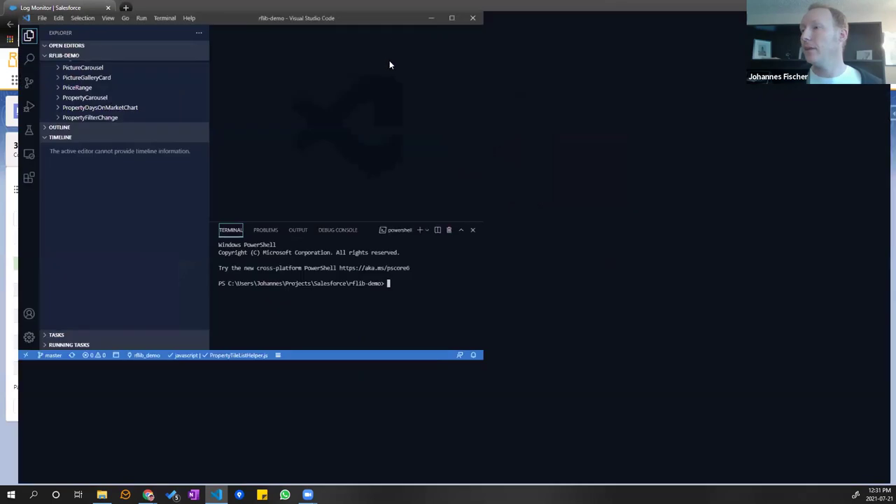
{"action": "key", "text": "ctrl+shift+f"}
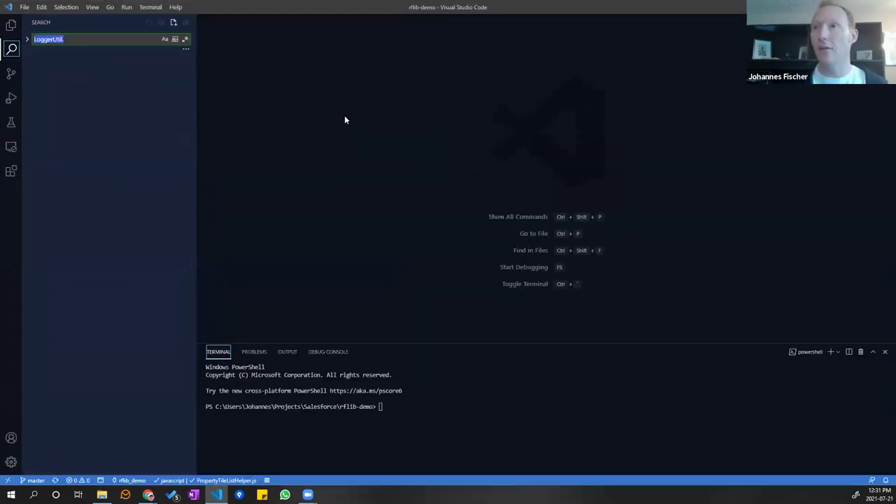
{"action": "key", "text": "ctrl+v"}
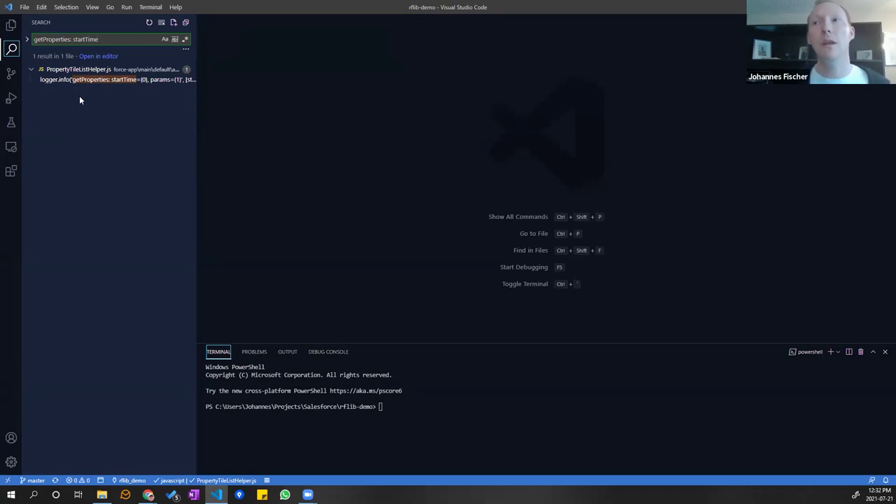
{"action": "left_click", "coordinate": [60, 83]}
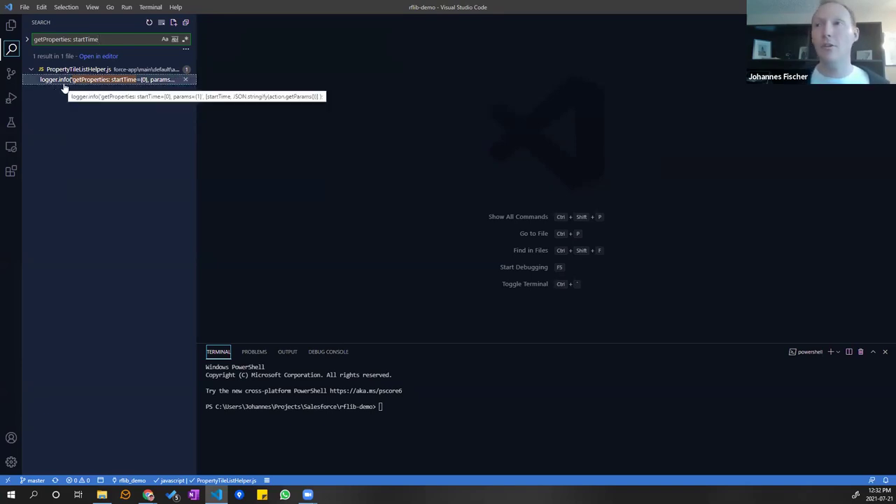
{"action": "left_click", "coordinate": [123, 83]}
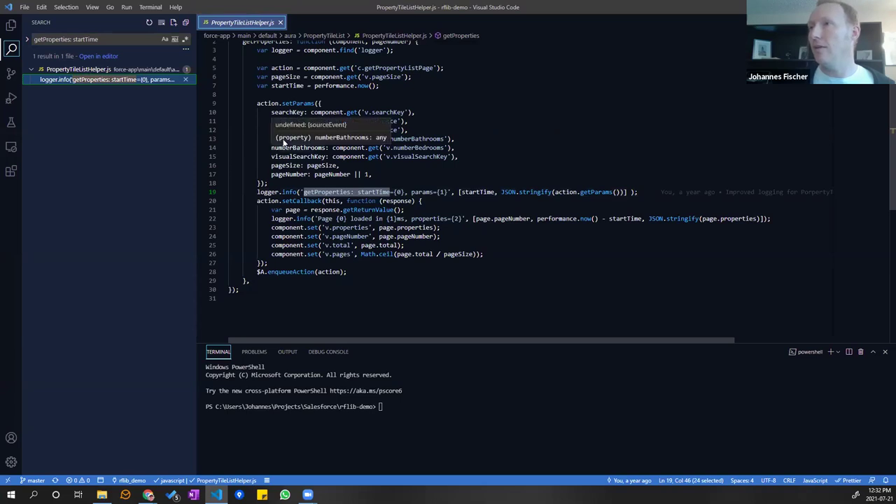
Step: Map numberBedrooms to 'v.numberBedrooms' and numberBathrooms to 'v.numberBathrooms' in the action.setParams call, and save the file
{"action": "double_click", "coordinate": [284, 140]}
{"action": "key", "text": "ctrl+c"}
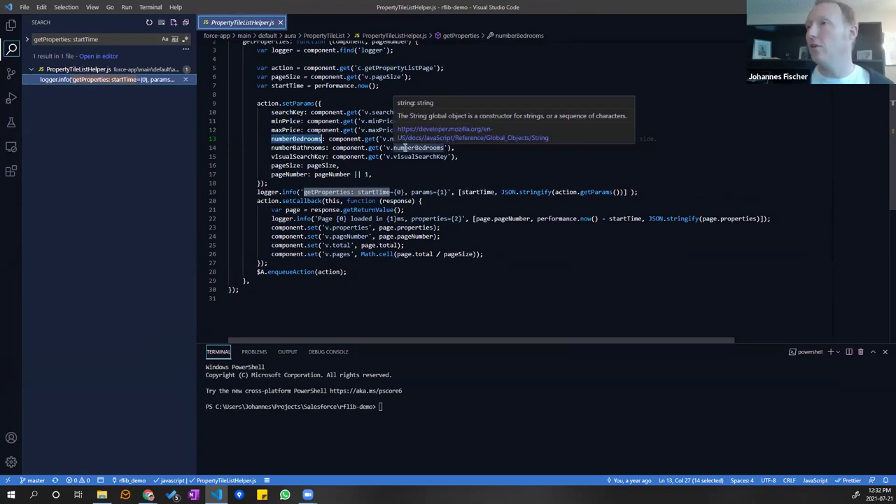
{"action": "double_click", "coordinate": [397, 141]}
{"action": "key", "text": "ctrl+v"}
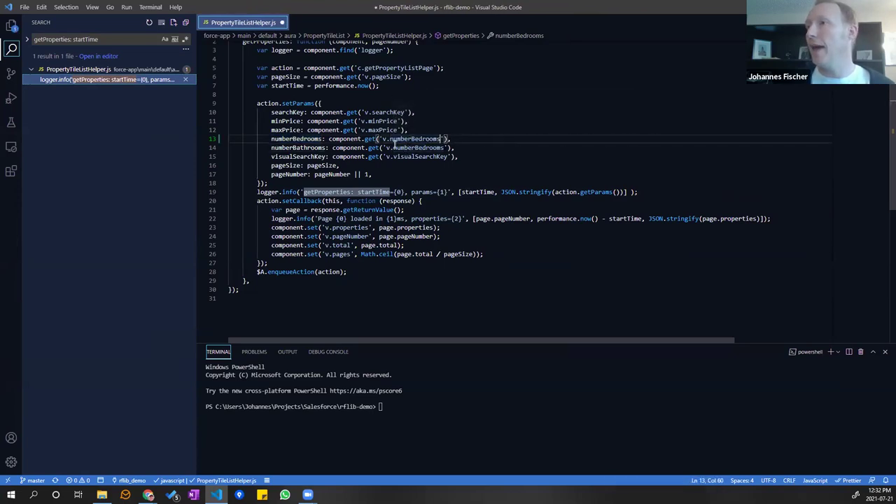
{"action": "double_click", "coordinate": [322, 148]}
{"action": "key", "text": "ctrl+c"}
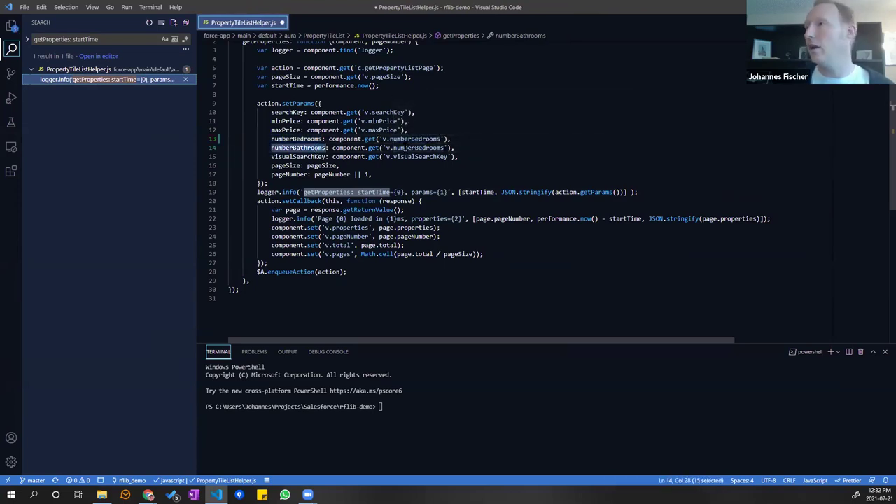
{"action": "double_click", "coordinate": [406, 148]}
{"action": "key", "text": "ctrl+v"}
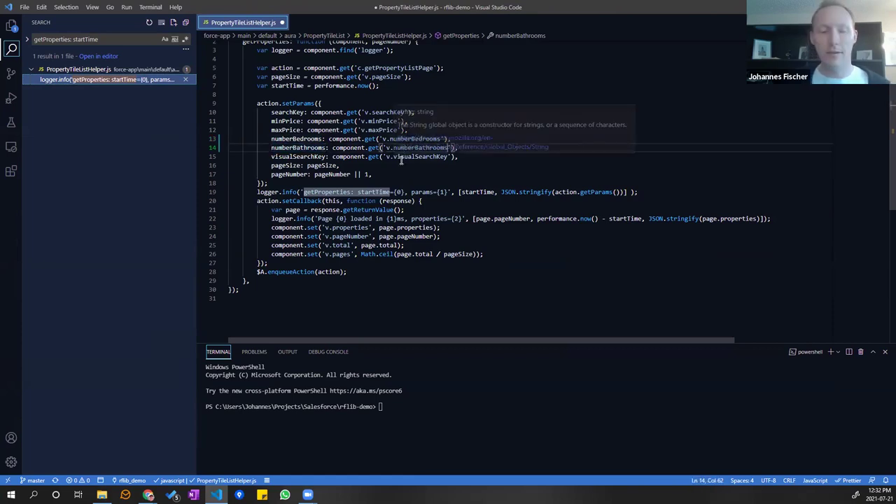
{"action": "key", "text": "ctrl+s"}
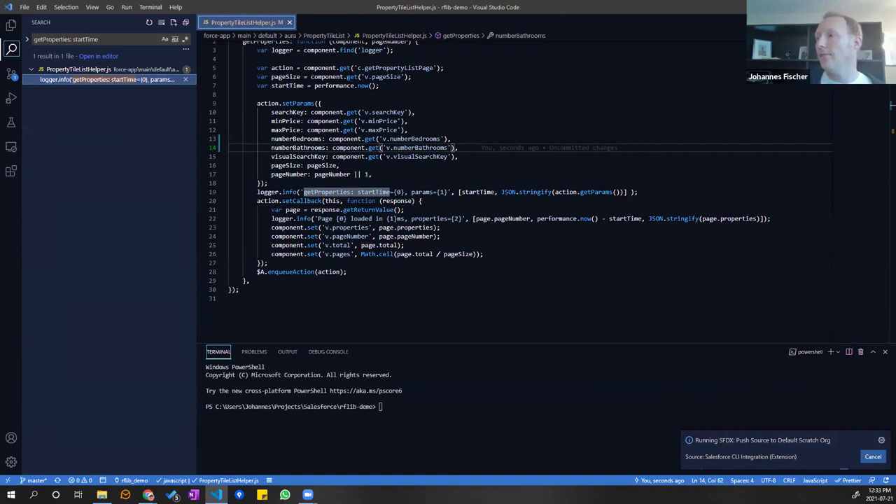
{"action": "key", "text": "alt+Tab"}
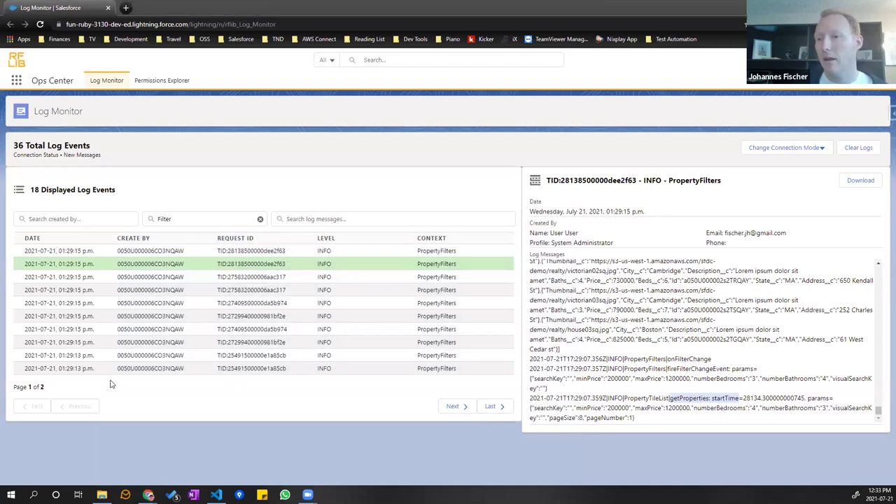
{"action": "key", "text": "alt+Tab"}
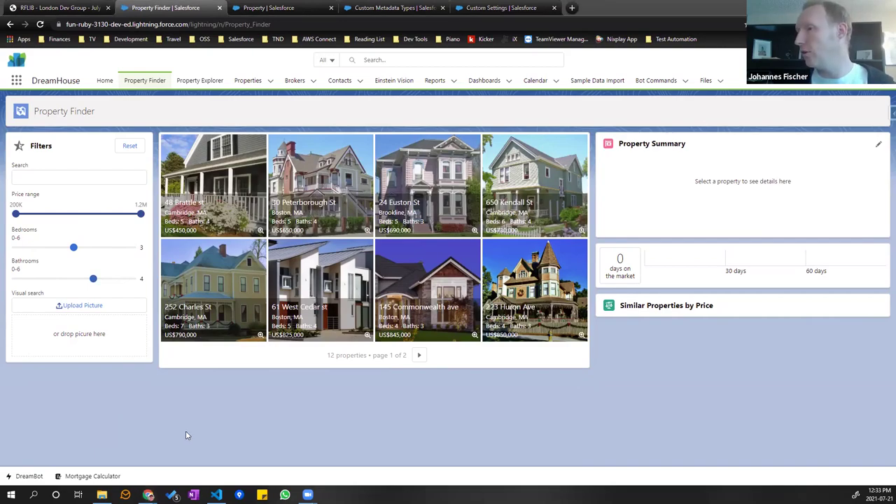
{"action": "key", "text": "alt+Tab"}
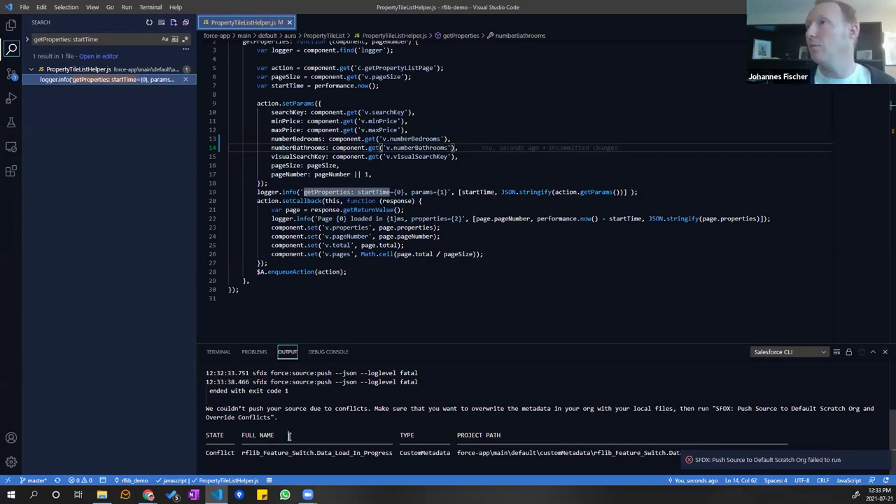
Step: Run the command "SFDX: Push Source to Default Scratch Org and Override Conflicts"
{"action": "key", "text": "ctrl+shift+p"}
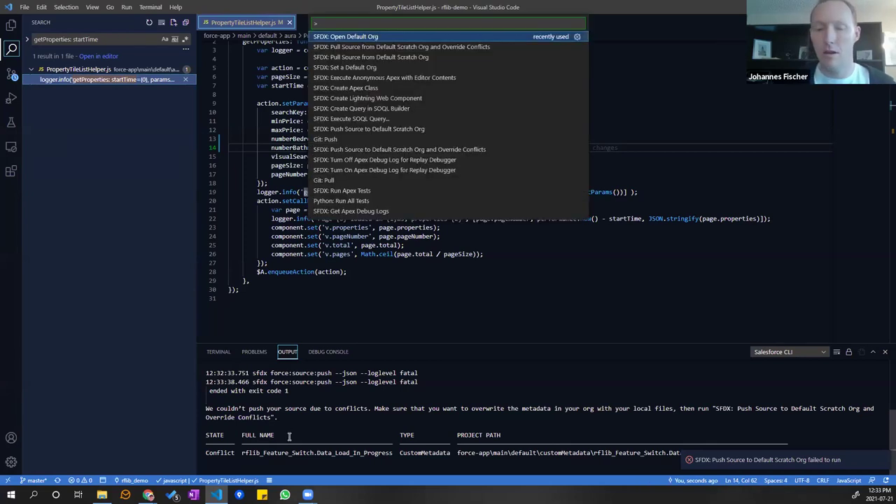
{"action": "type", "text": "push"}
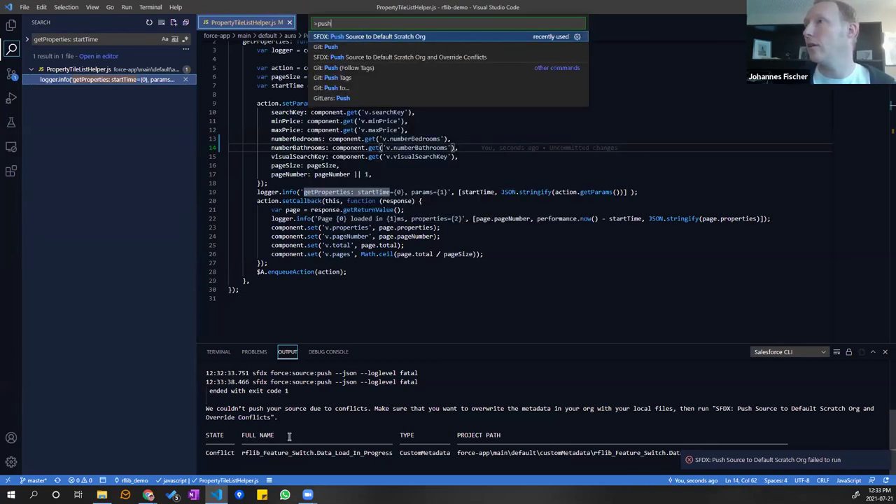
{"action": "key", "text": "Down"}
{"action": "key", "text": "Return"}
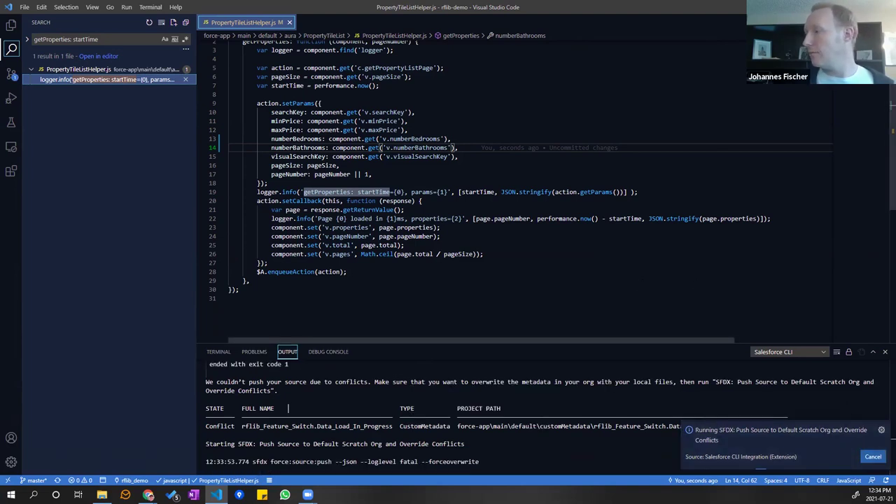
Step: Switch to the Property Finder page in the browser, reload it, and filter the properties to 3 bedrooms and 4 bathrooms
{"action": "key", "text": "alt+Tab"}
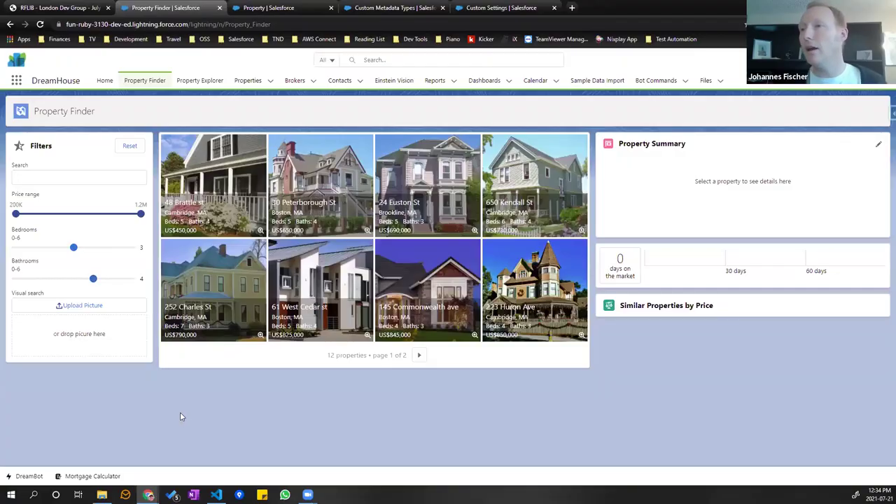
{"action": "key", "text": "F5"}
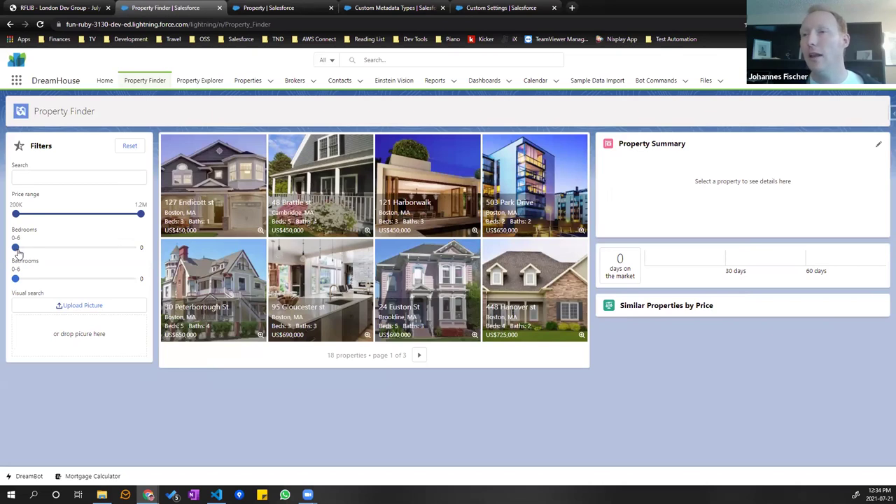
{"action": "left_click", "coordinate": [56, 252]}
{"action": "left_click", "coordinate": [74, 256]}
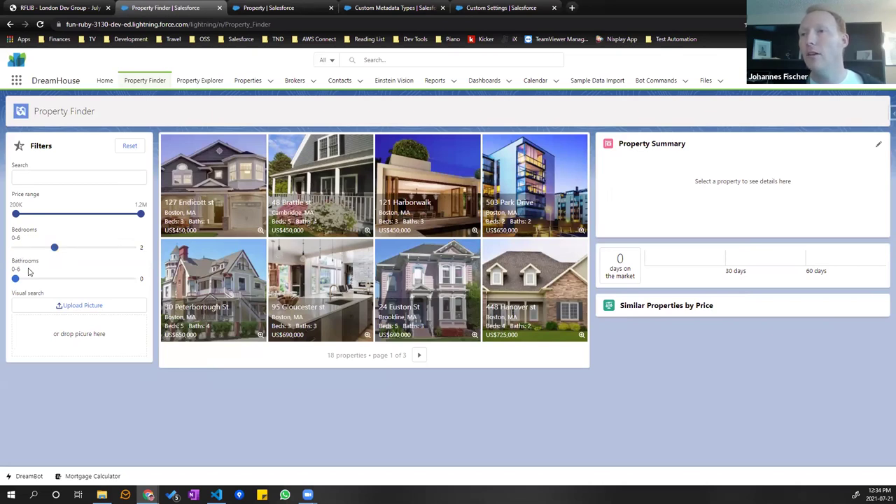
{"action": "left_click", "coordinate": [93, 279]}
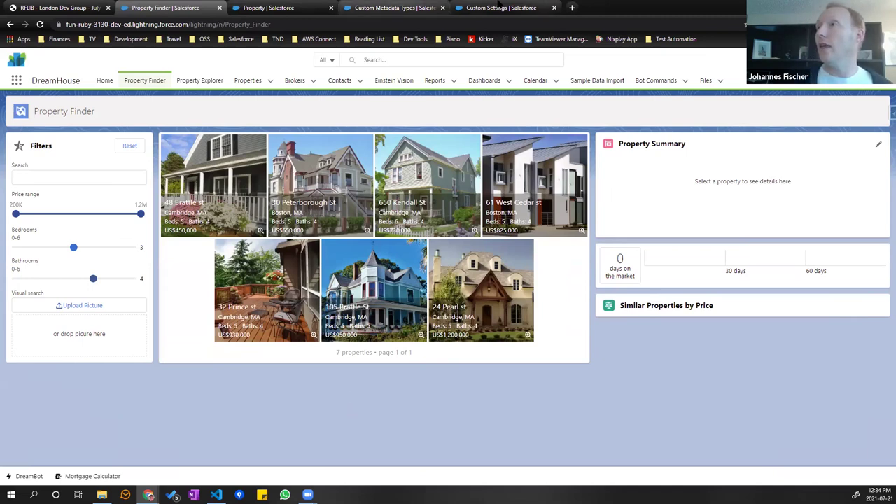
Step: View the Logger Settings custom setting, and return to the presentation and advance to the "An experience for developers and admins" slide
{"action": "left_click", "coordinate": [500, 7]}
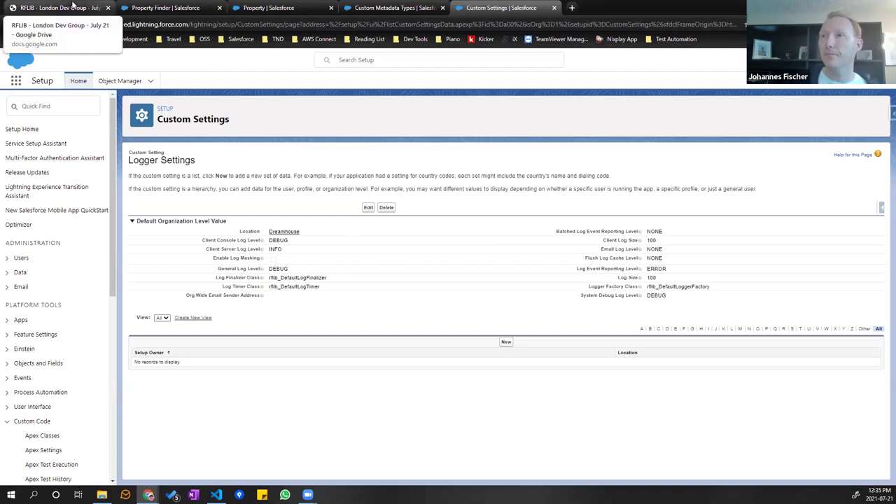
{"action": "left_click", "coordinate": [72, 6]}
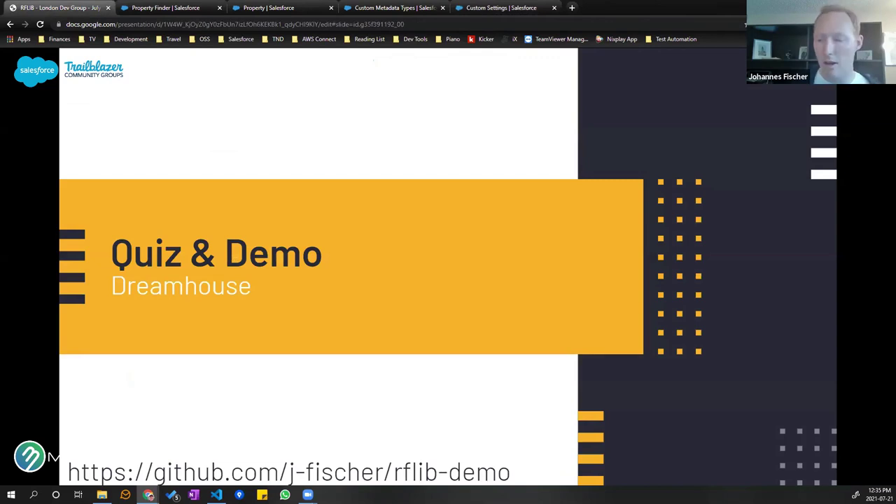
{"action": "key", "text": "Right"}
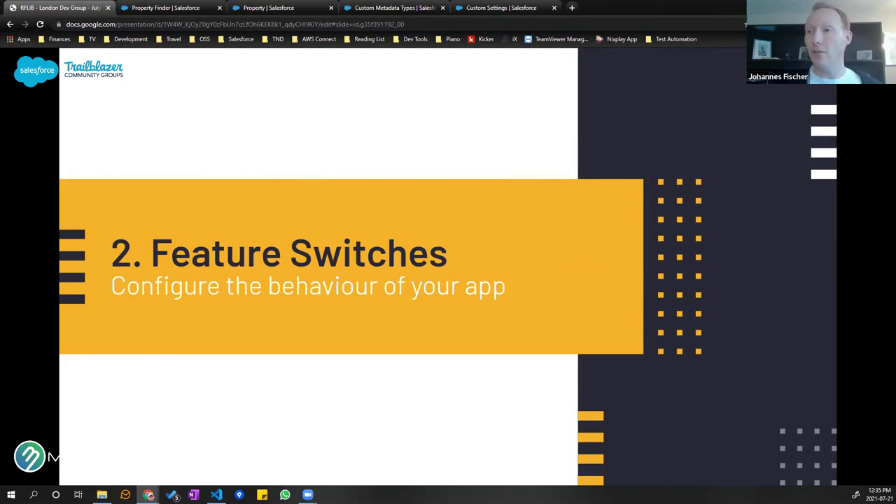
{"action": "key", "text": "Right"}
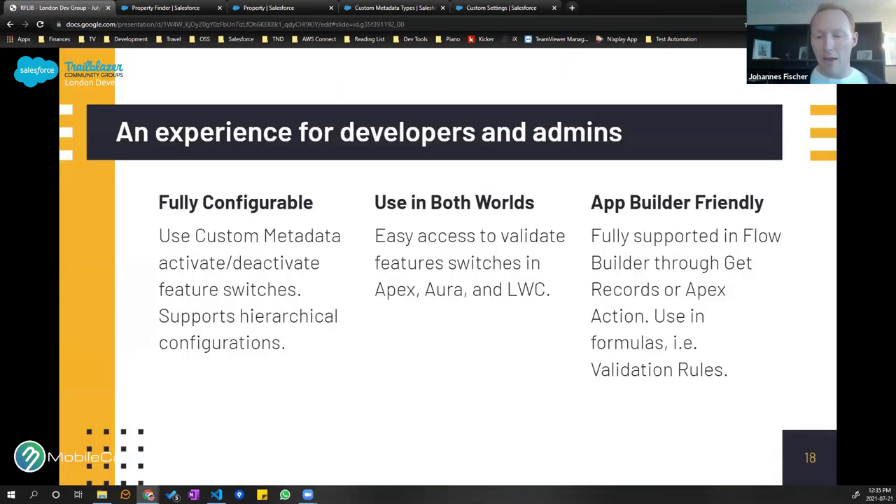